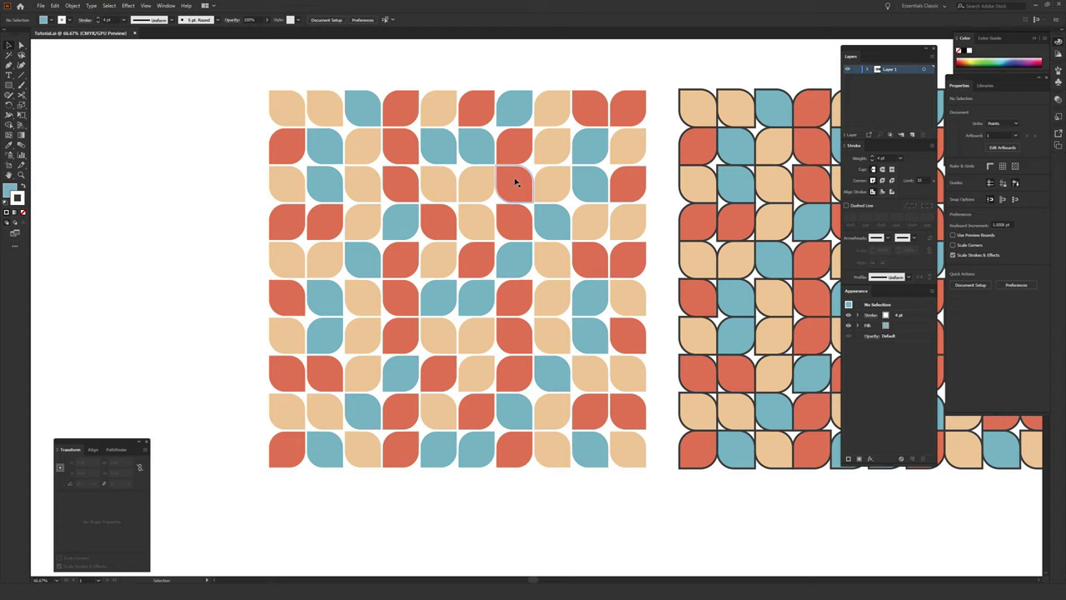
Step: Pan across the finished leaf and star tile grids, then zoom to 100% over empty canvas
key(h)
drag(530, 497, 336, 491)
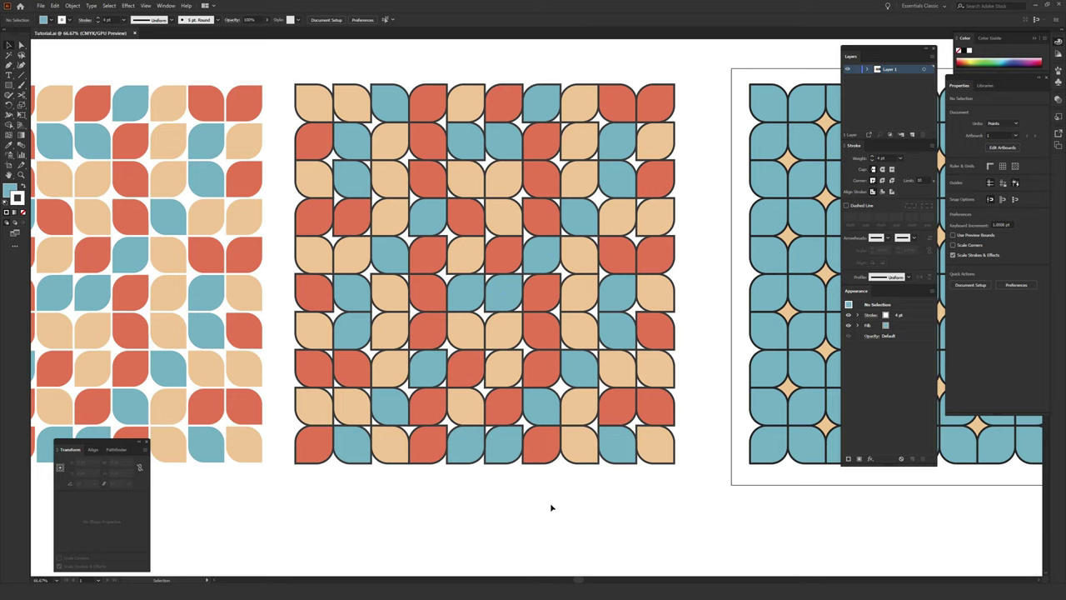
drag(559, 500, 274, 494)
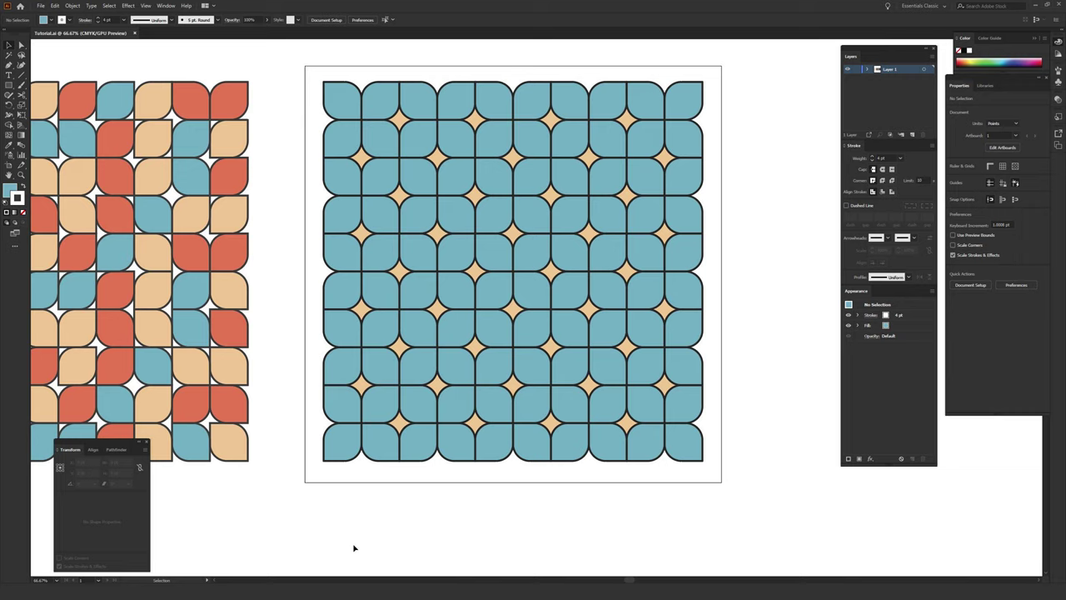
key(ctrl+minus)
key(ctrl+minus)
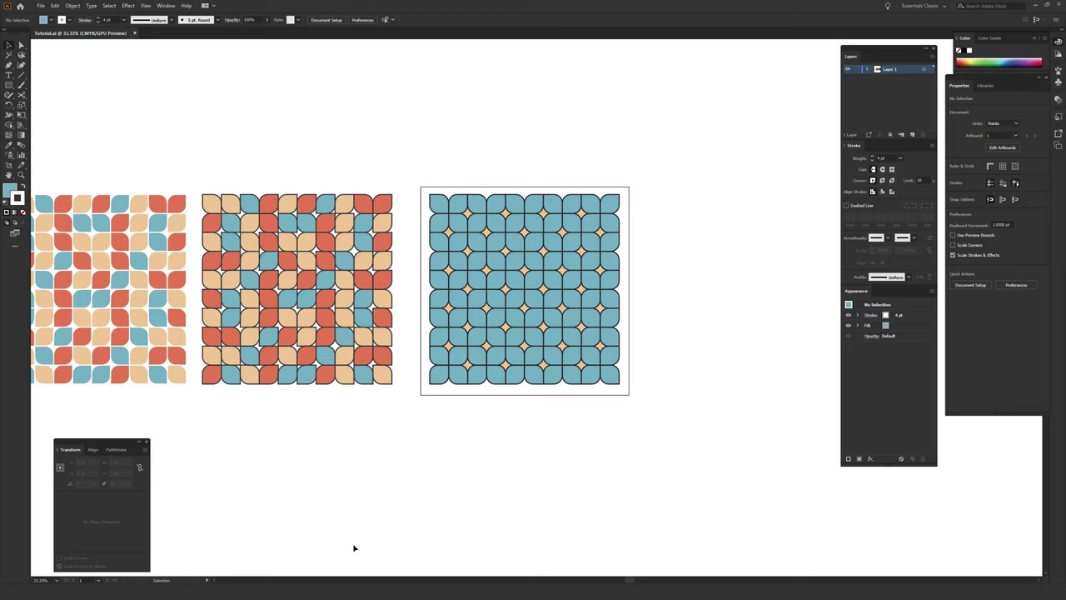
drag(329, 147, 481, 348)
key(ctrl+1)
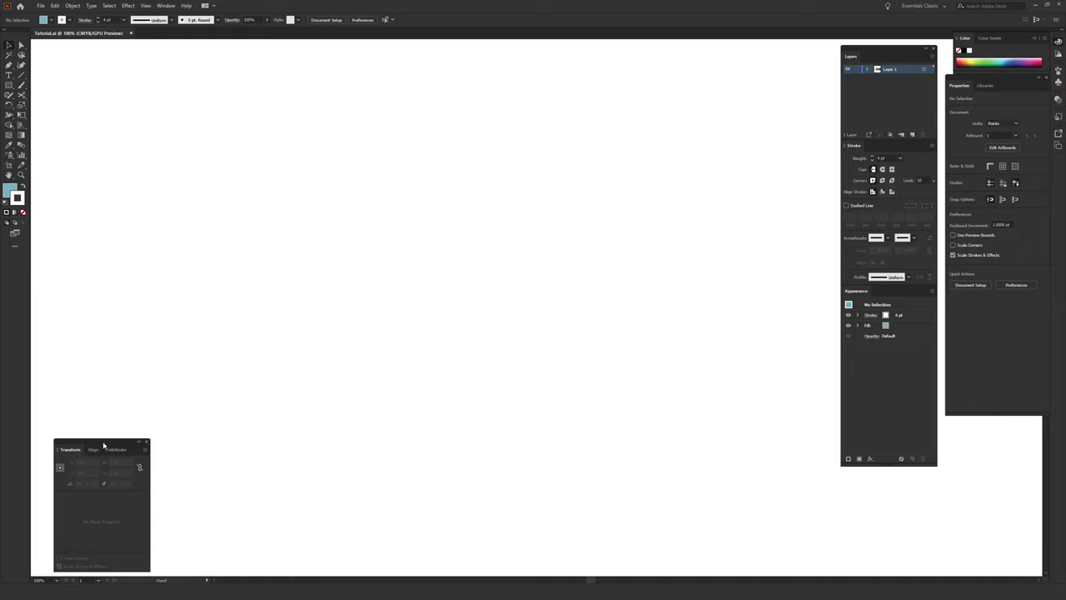
Step: Close the Transform panel, hide the side panels, and start a square with the Rectangle Tool
click(146, 443)
key(shift+Tab)
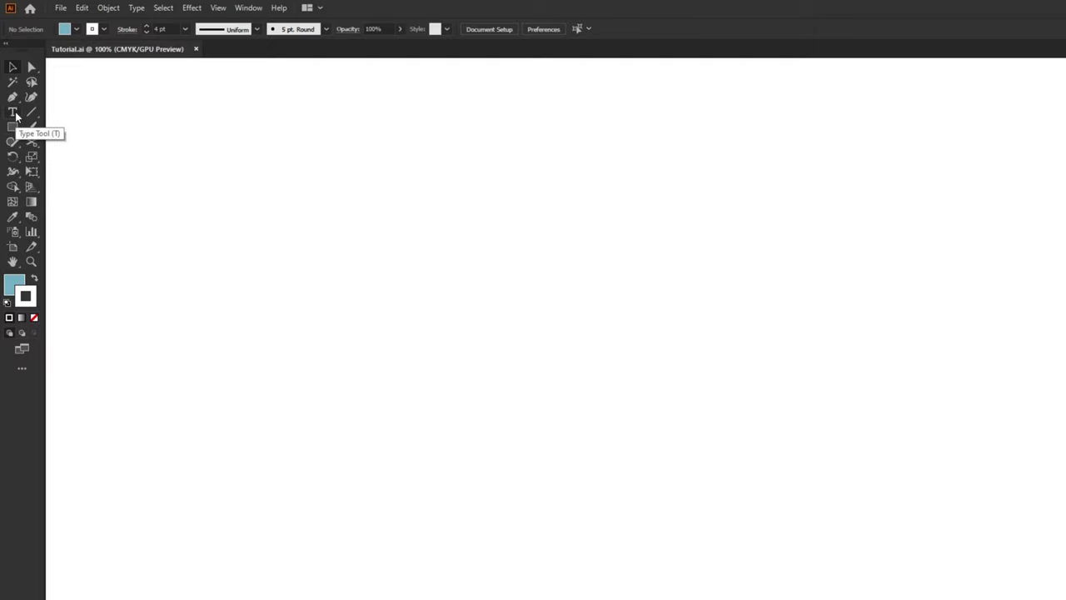
click(13, 130)
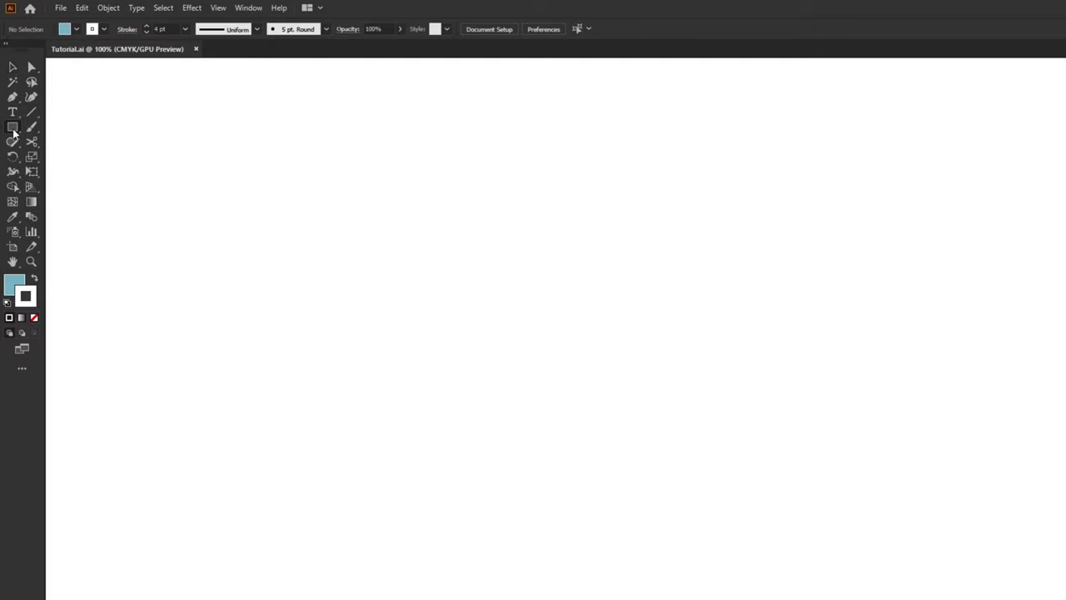
click(13, 130)
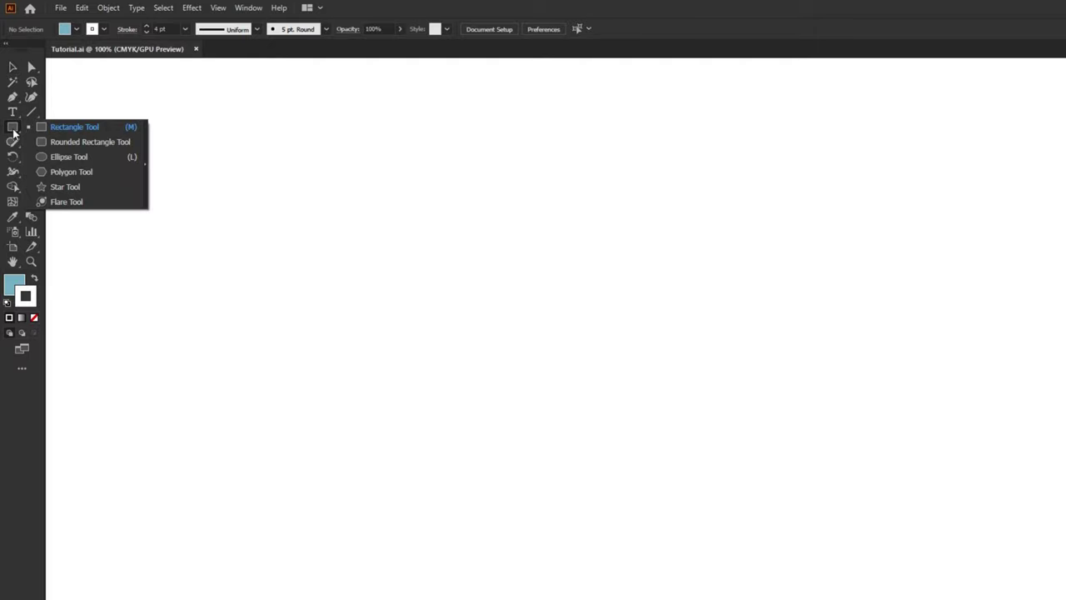
click(60, 129)
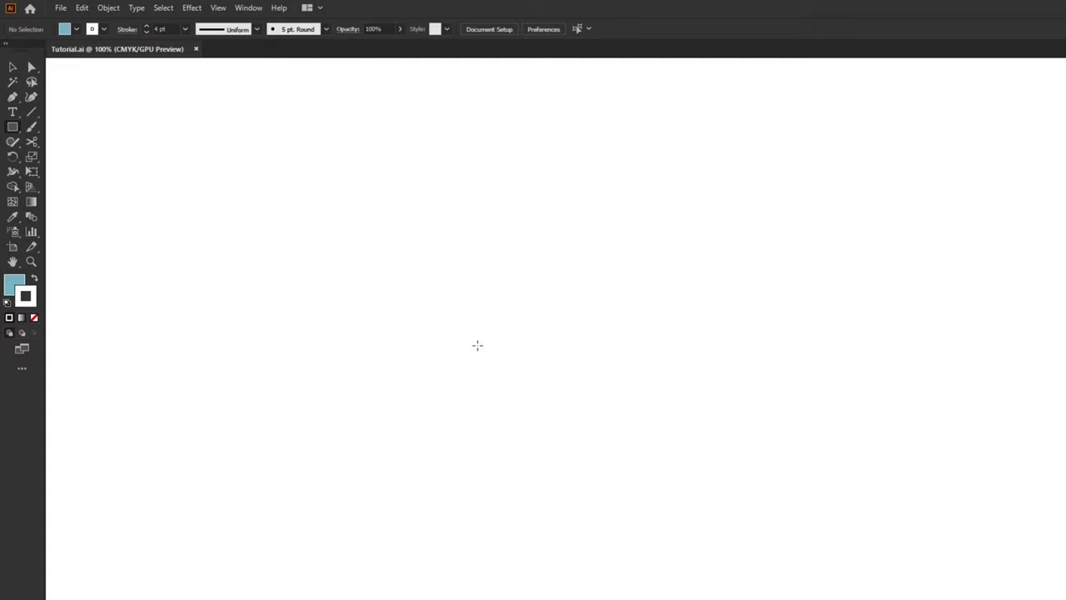
drag(478, 345, 540, 406)
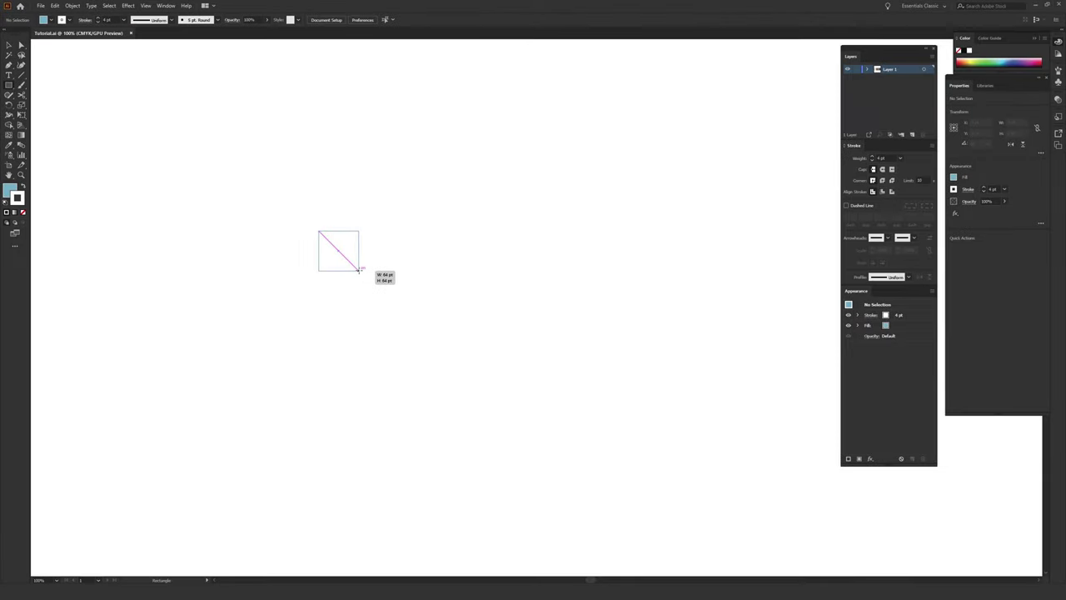
Step: Finish the 64 pt teal square and give it a dark grey #2b2b2b outline
drag(359, 270, 358, 269)
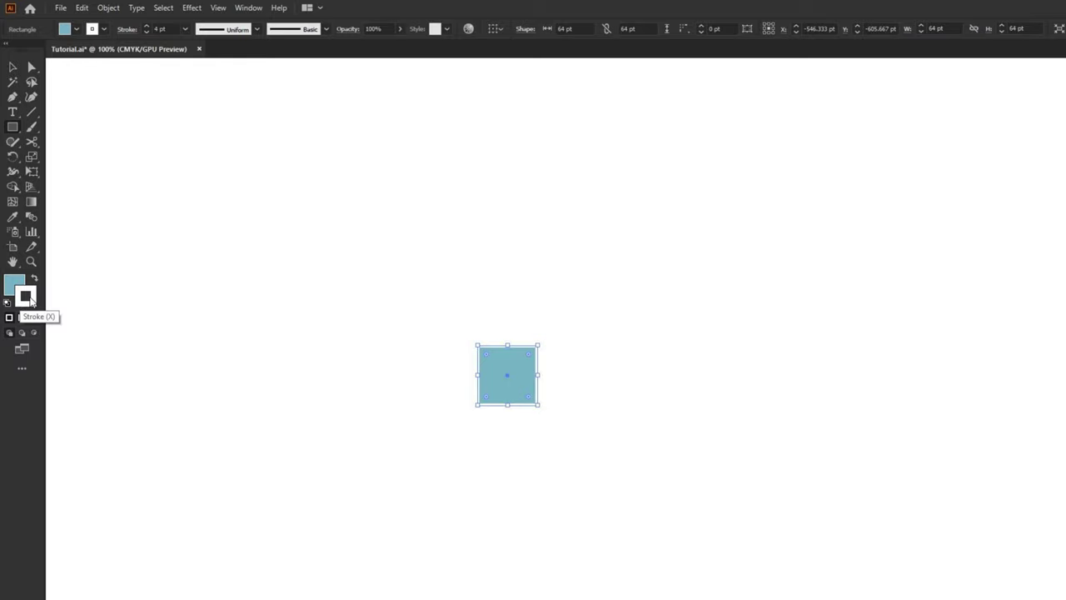
double_click(29, 299)
drag(423, 436, 422, 437)
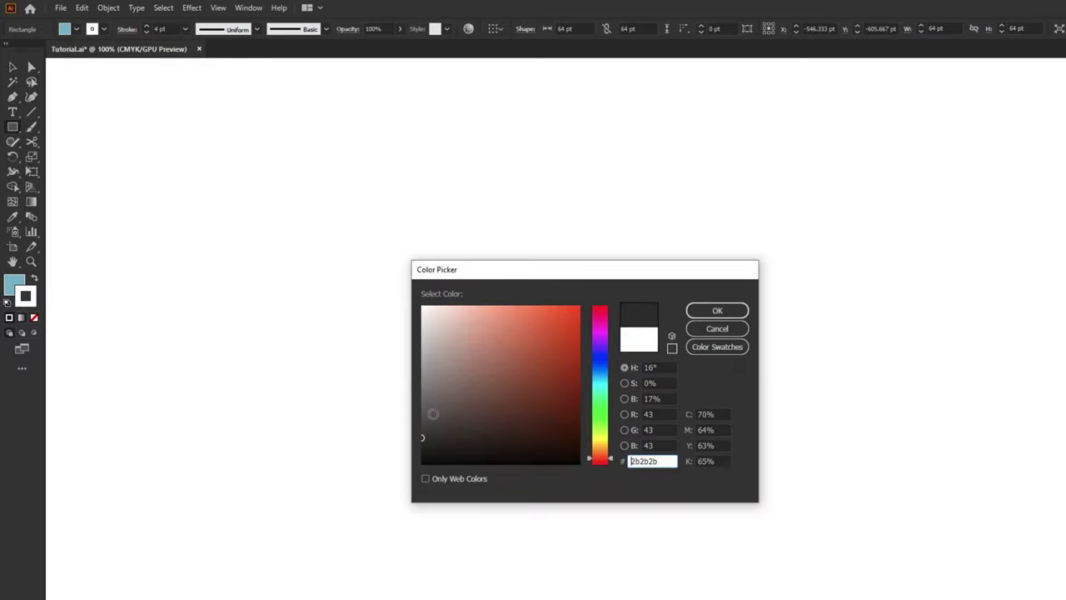
click(715, 310)
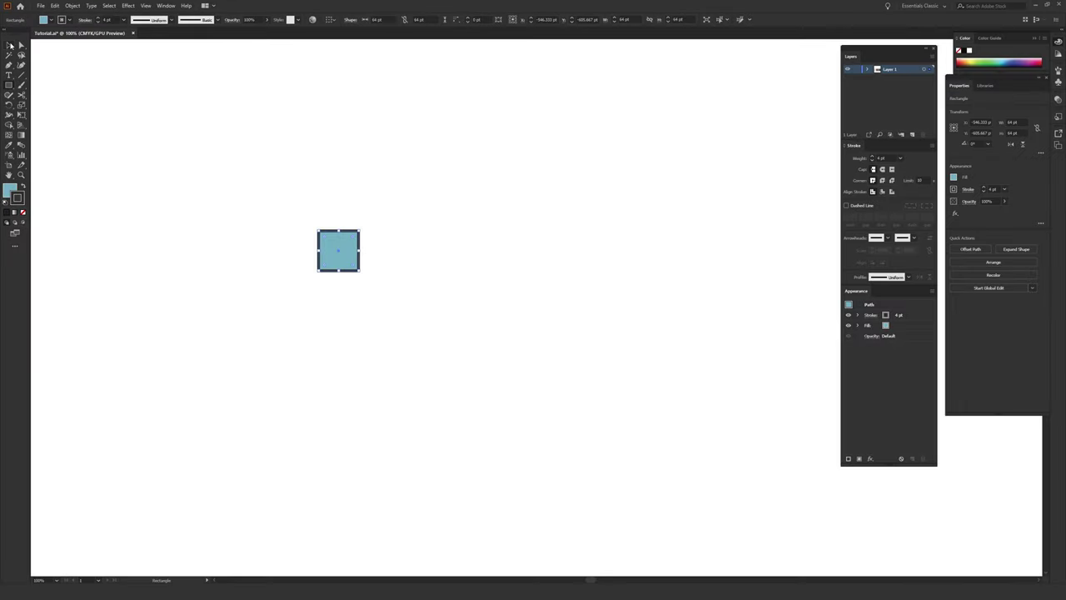
Step: Enlarge the square to about 117 pt, set a 5 pt stroke, and reposition it
drag(330, 253, 407, 339)
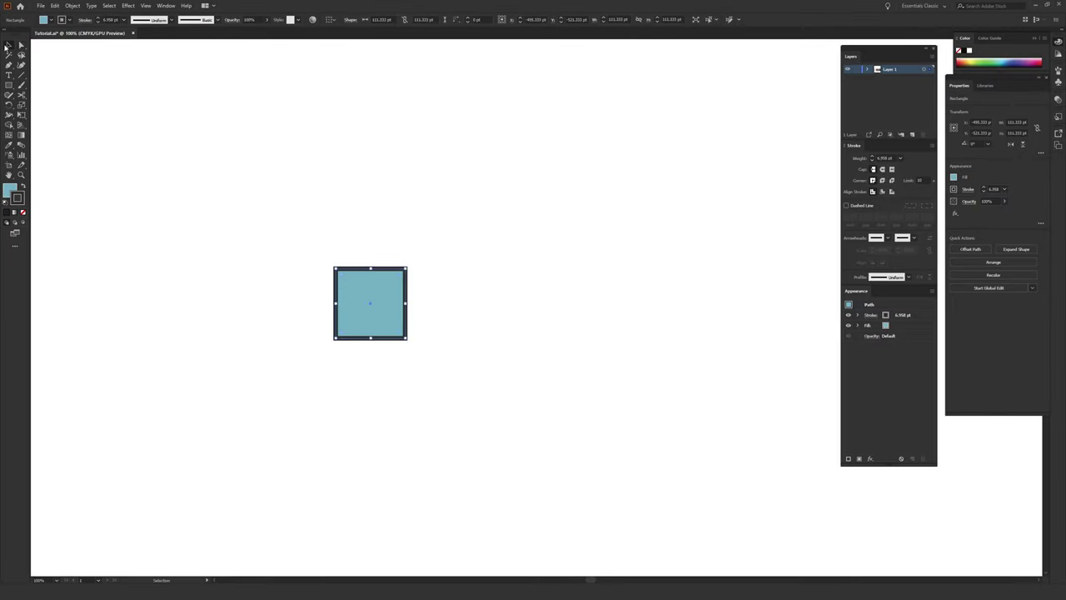
drag(407, 340, 390, 297)
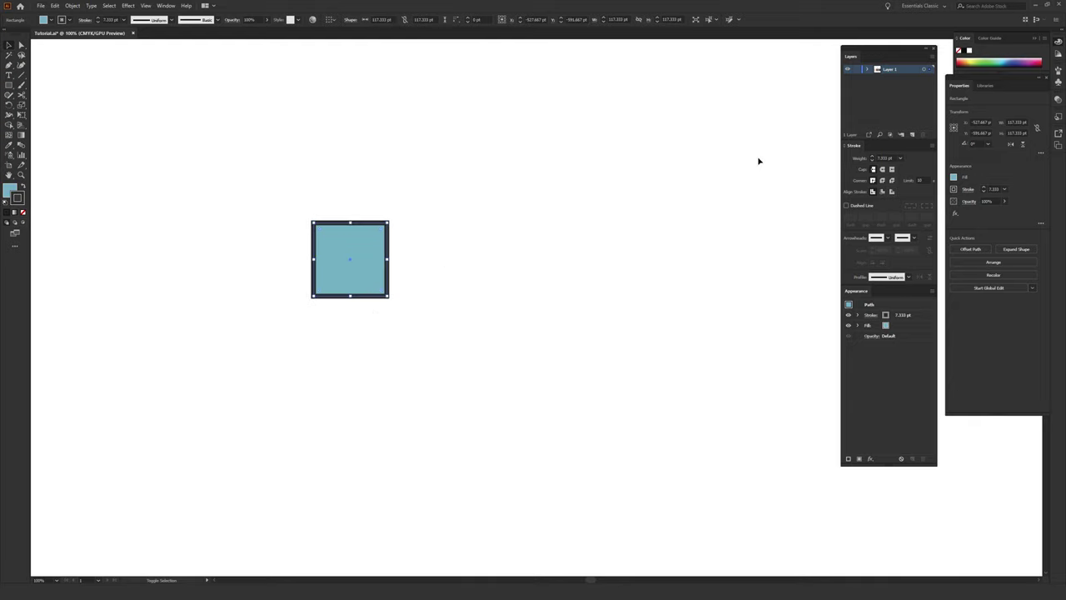
click(872, 161)
click(872, 161)
click(872, 161)
click(419, 263)
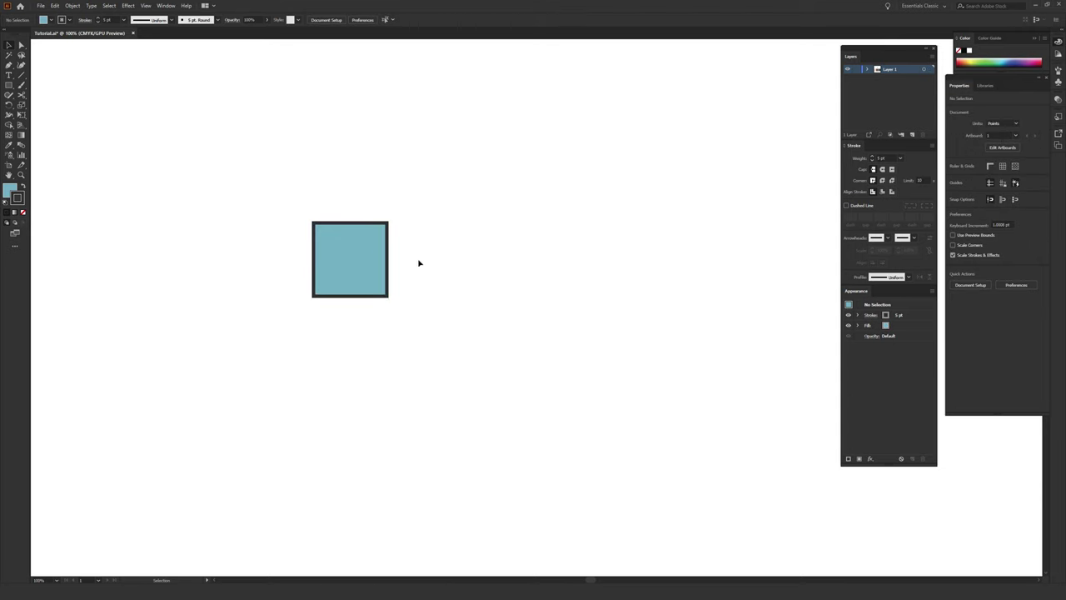
drag(373, 267, 359, 329)
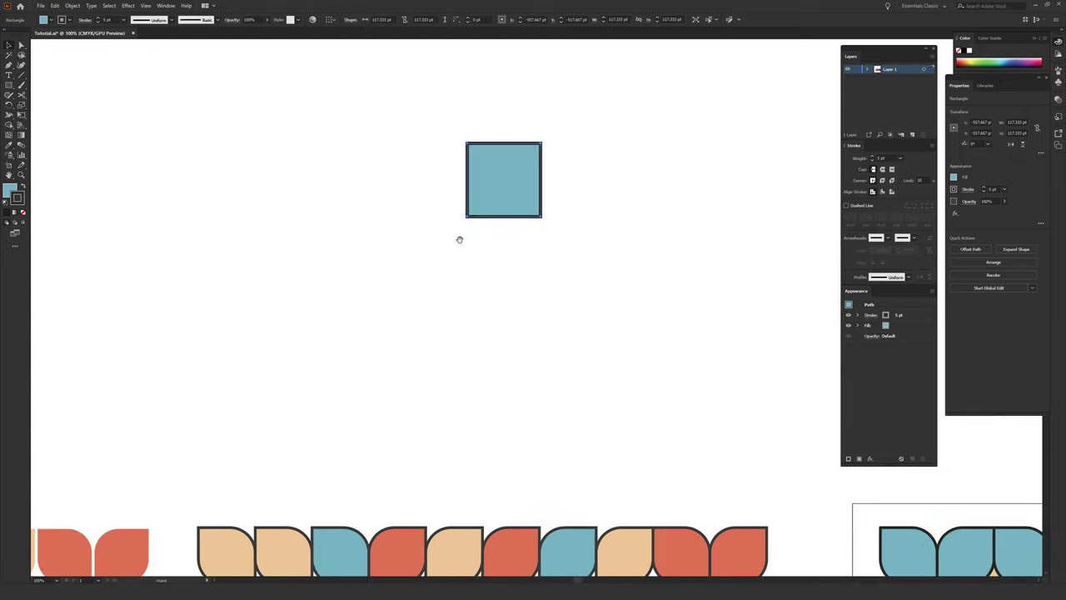
Step: Move the square left, reselect it with the Selection tool, and zoom in
drag(464, 336, 419, 339)
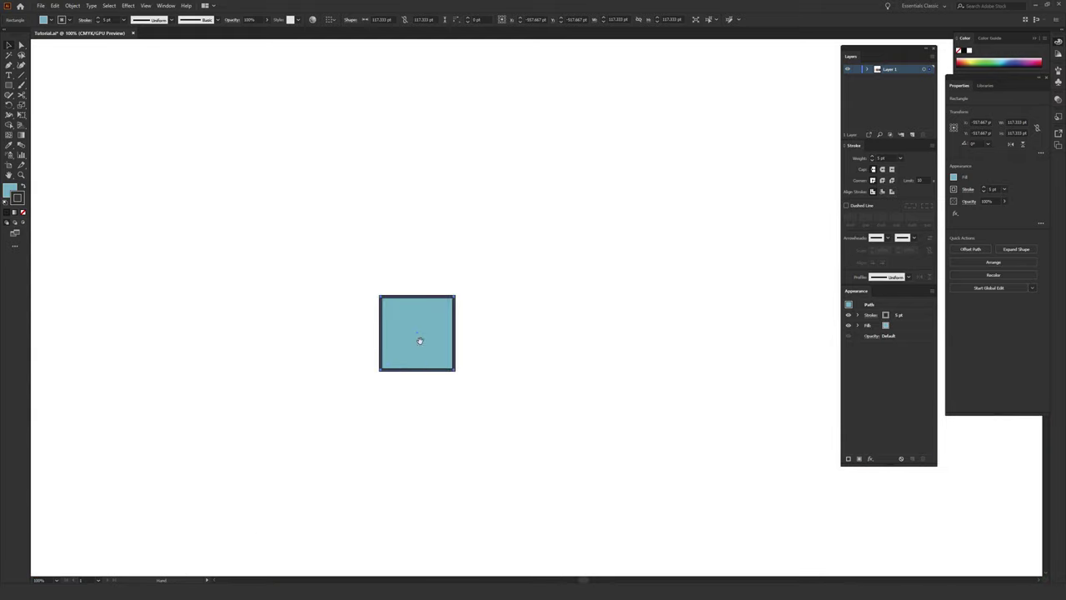
click(283, 205)
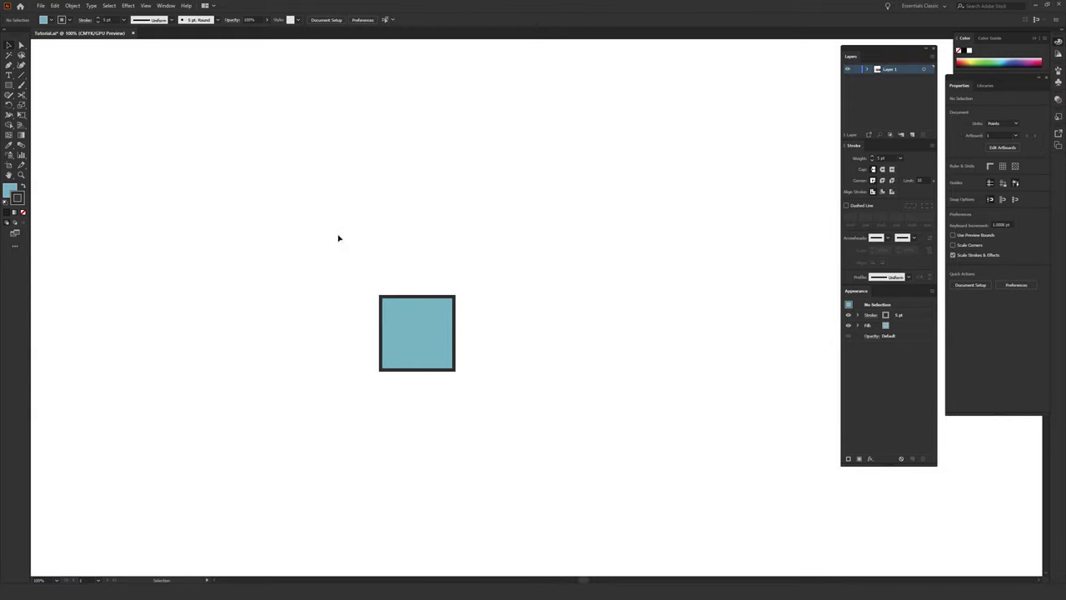
drag(339, 236, 477, 381)
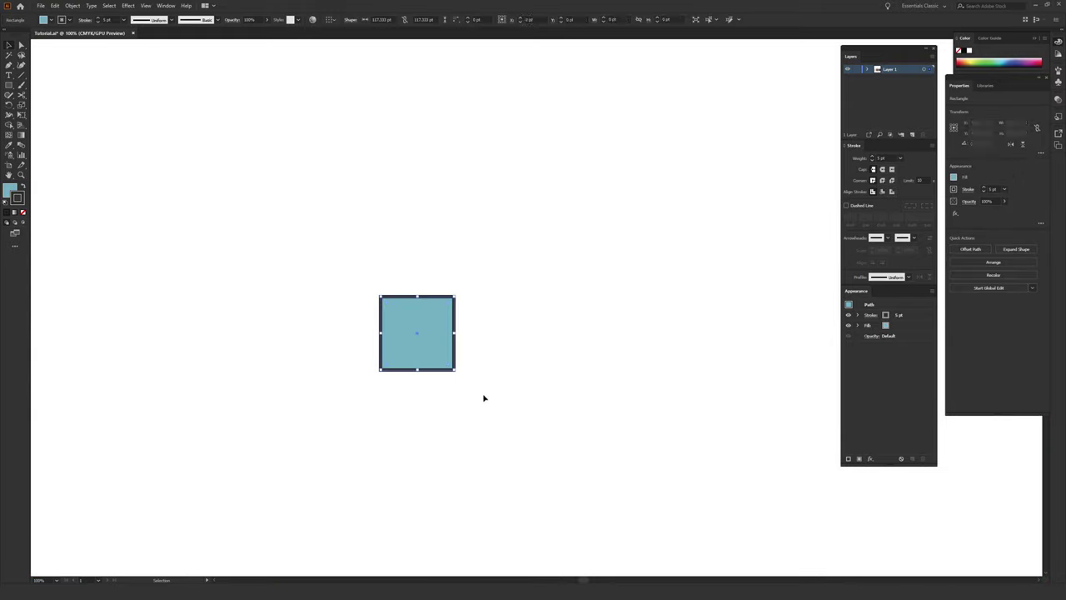
click(8, 46)
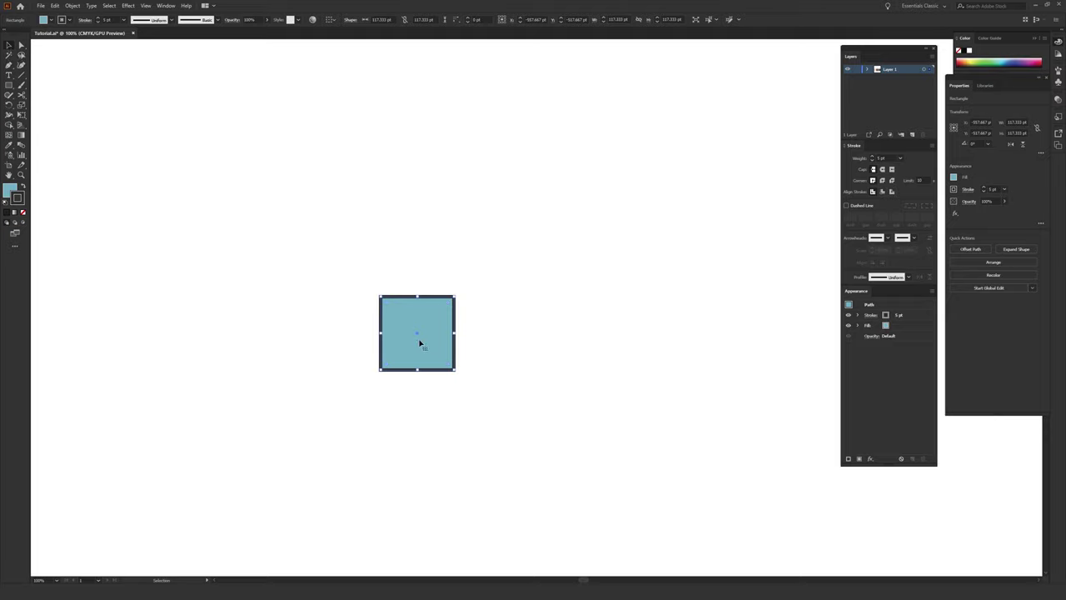
scroll(420, 343, up, 3)
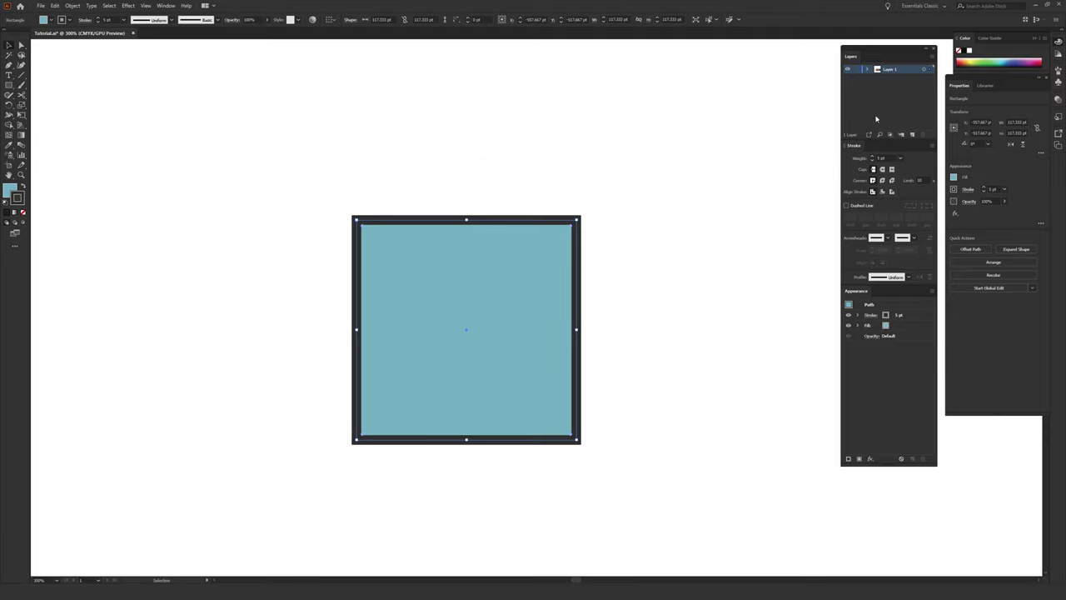
Step: Lower the stroke weight to 2 pt, then try rounding all corners and undo it
click(872, 160)
click(872, 160)
click(872, 160)
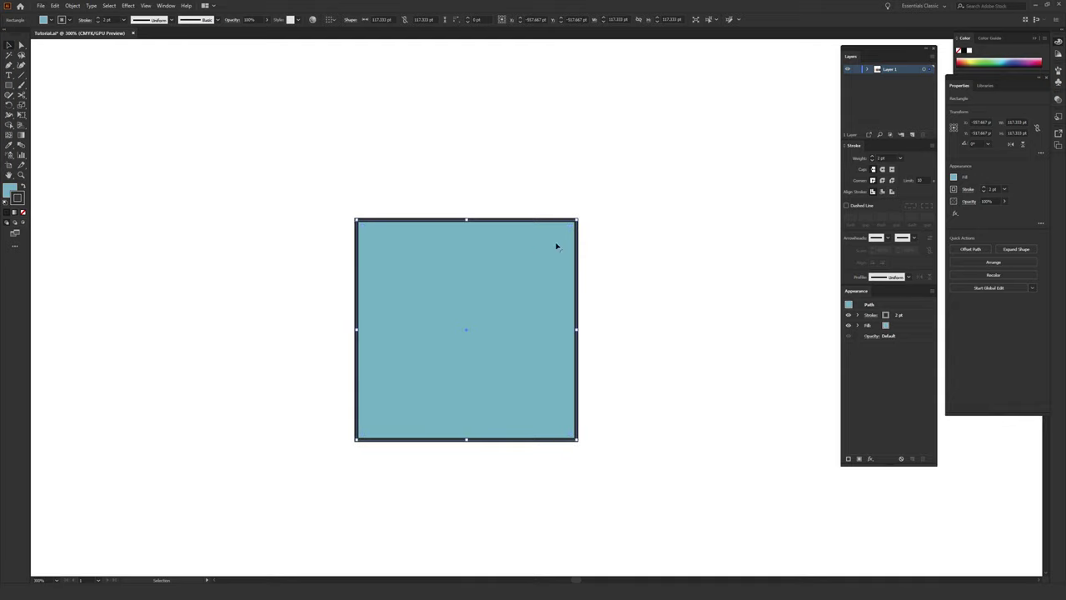
drag(575, 233, 510, 325)
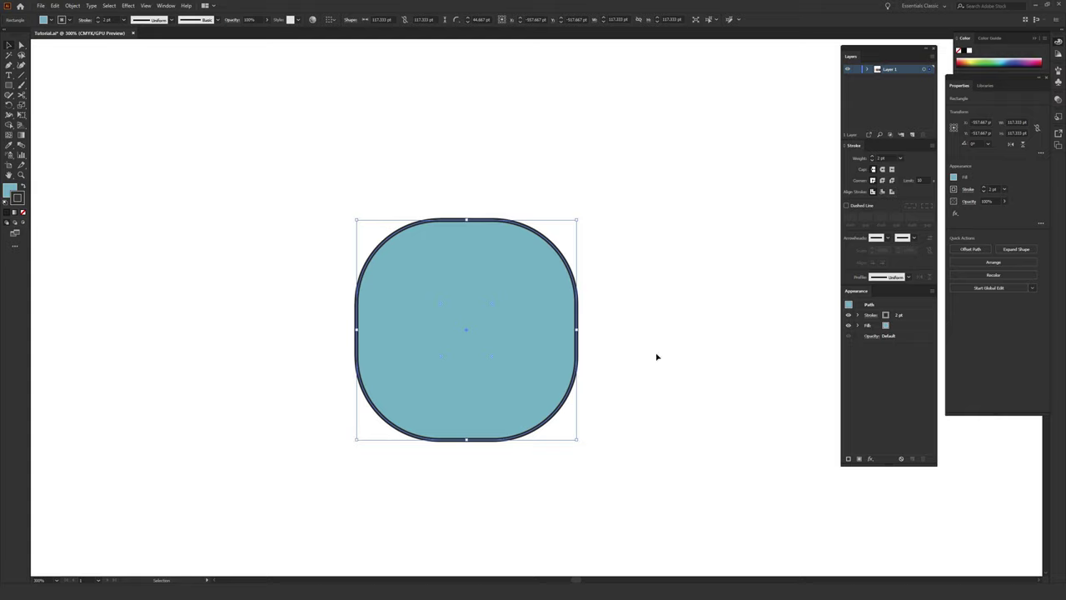
key(ctrl+z)
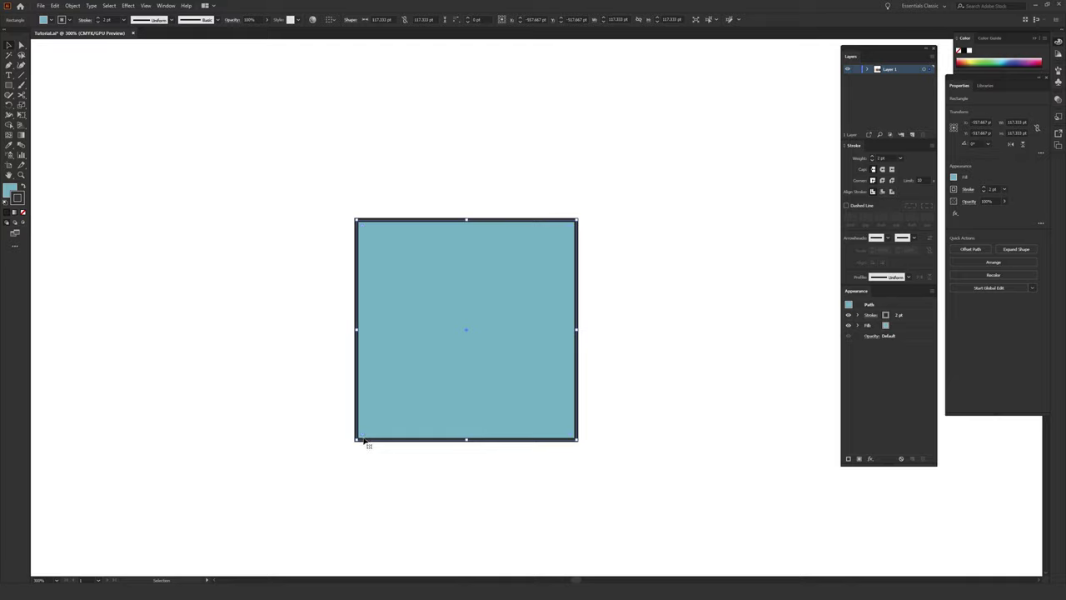
Step: Round the top-right and bottom-left corners to about 36 pt, then zoom out to 200%
key(ctrl+shift+z)
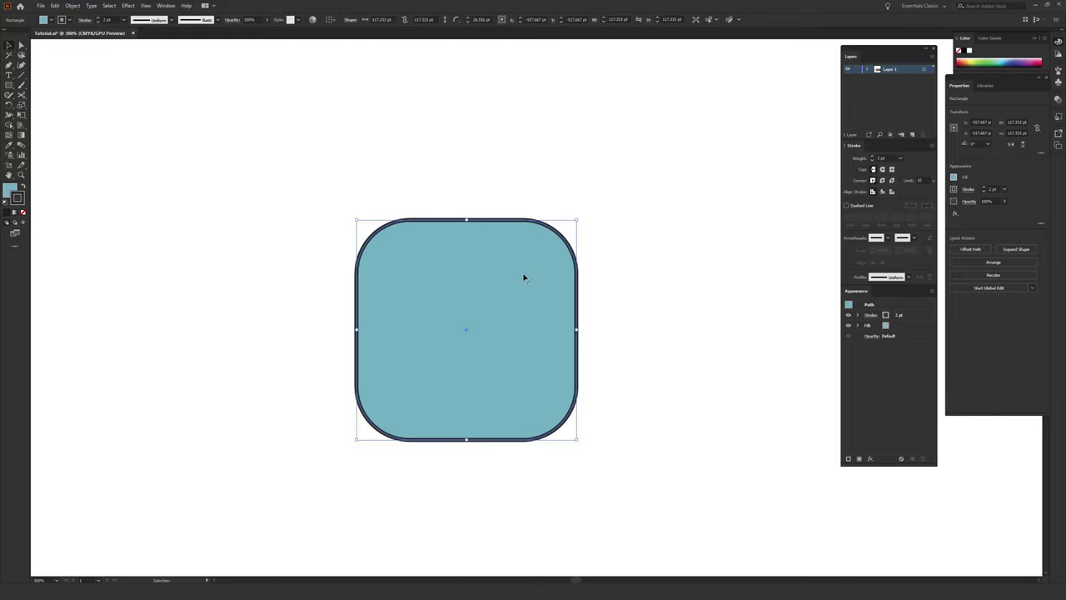
key(ctrl+z)
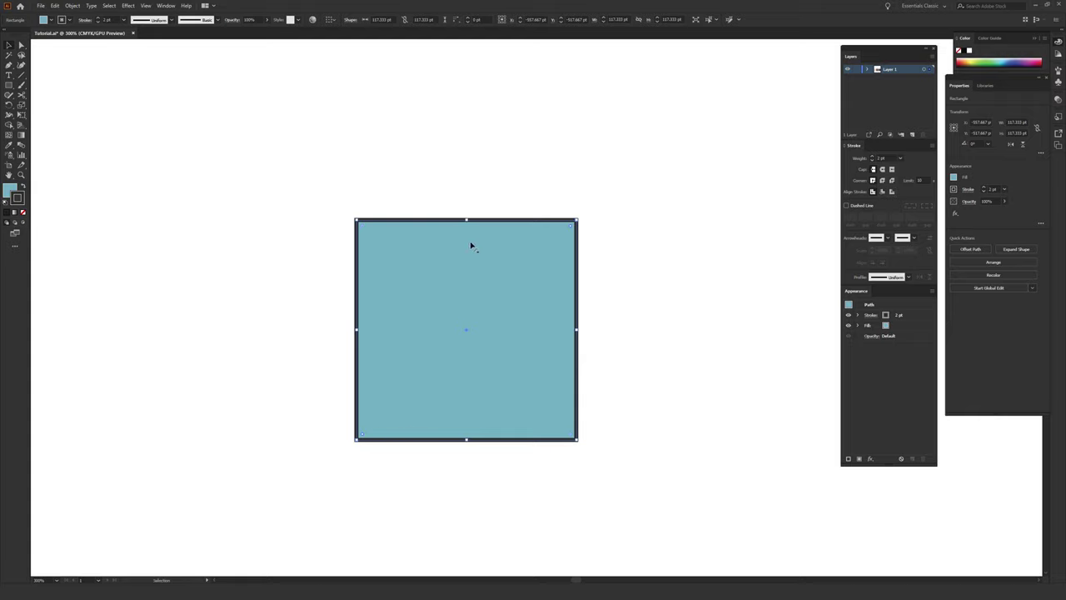
drag(571, 226, 521, 302)
click(632, 220)
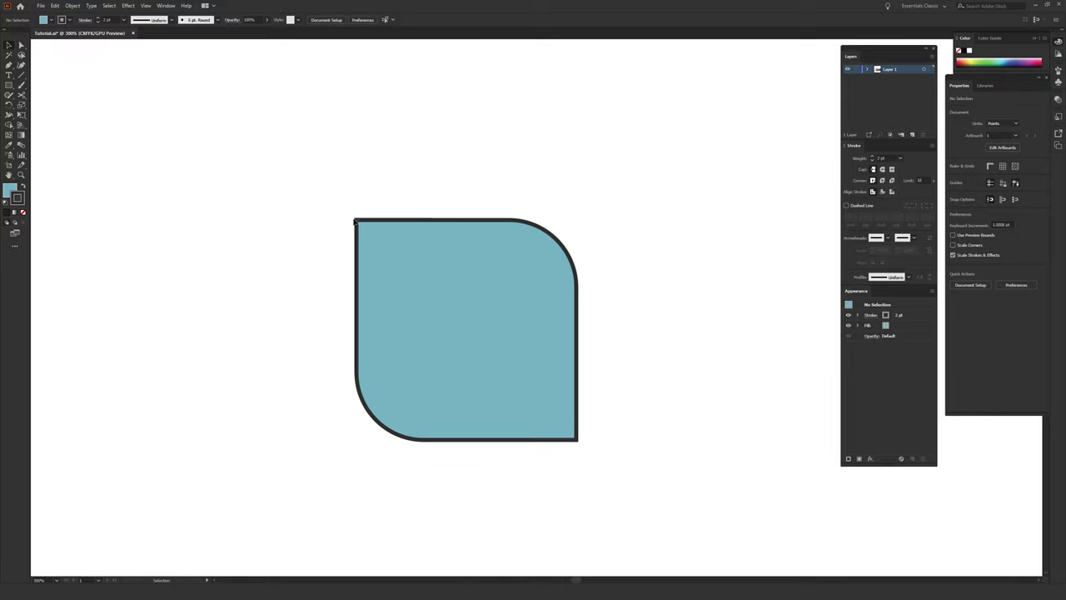
key(ctrl+minus)
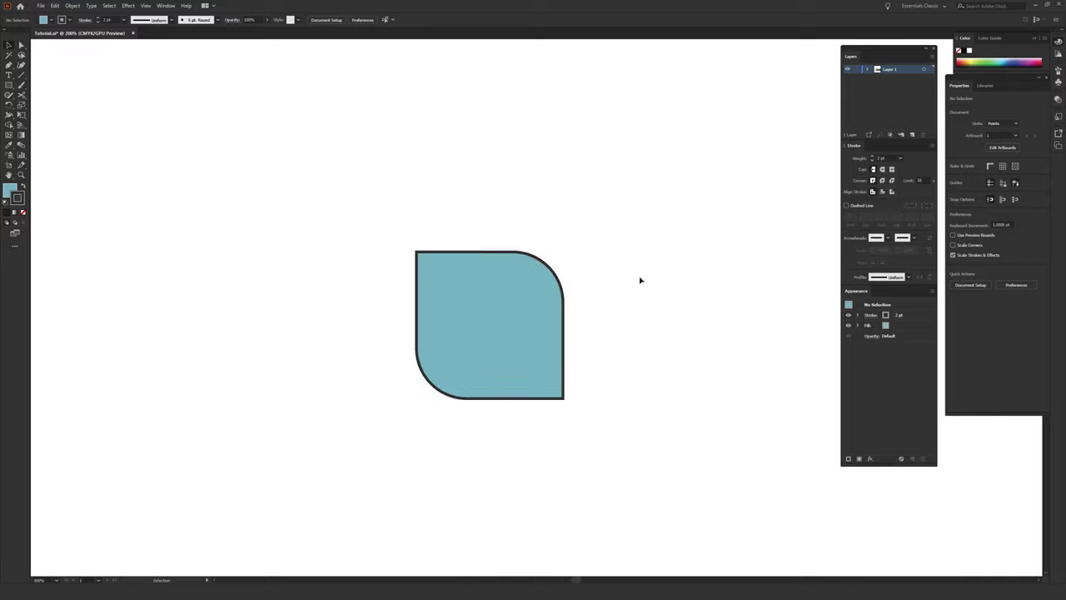
drag(664, 308, 571, 298)
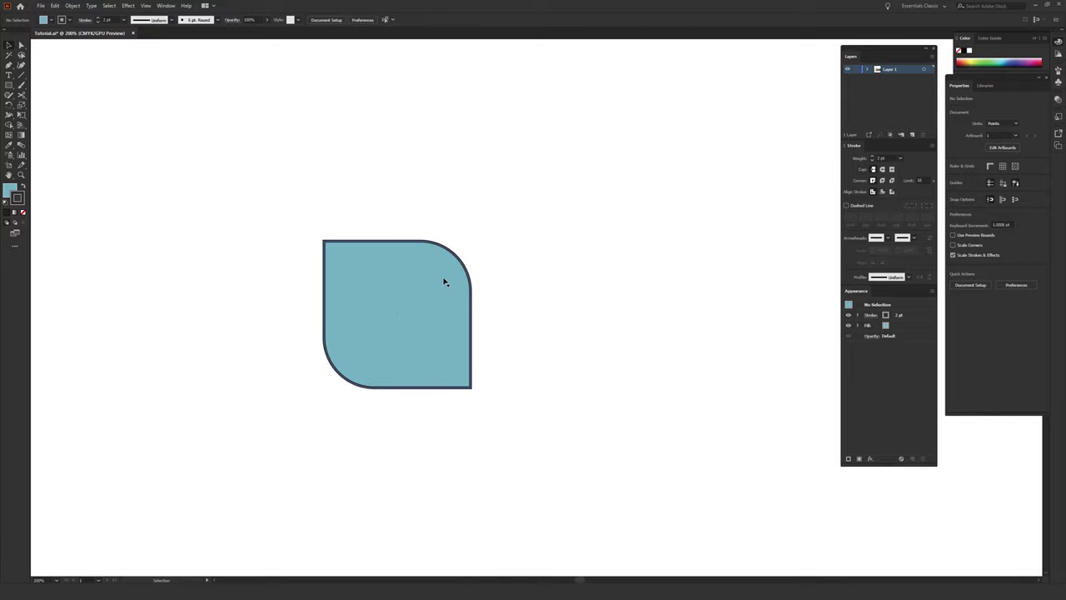
Step: Check Smart Guides in the View menu, then Alt-drag the leaf tile about 117.33 pt right
click(325, 305)
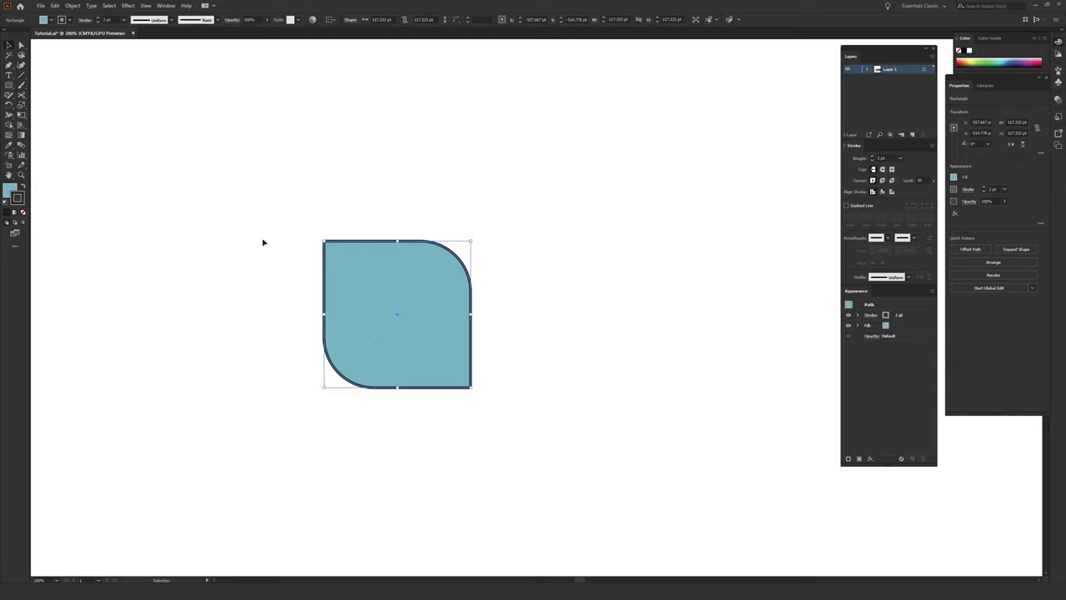
click(145, 6)
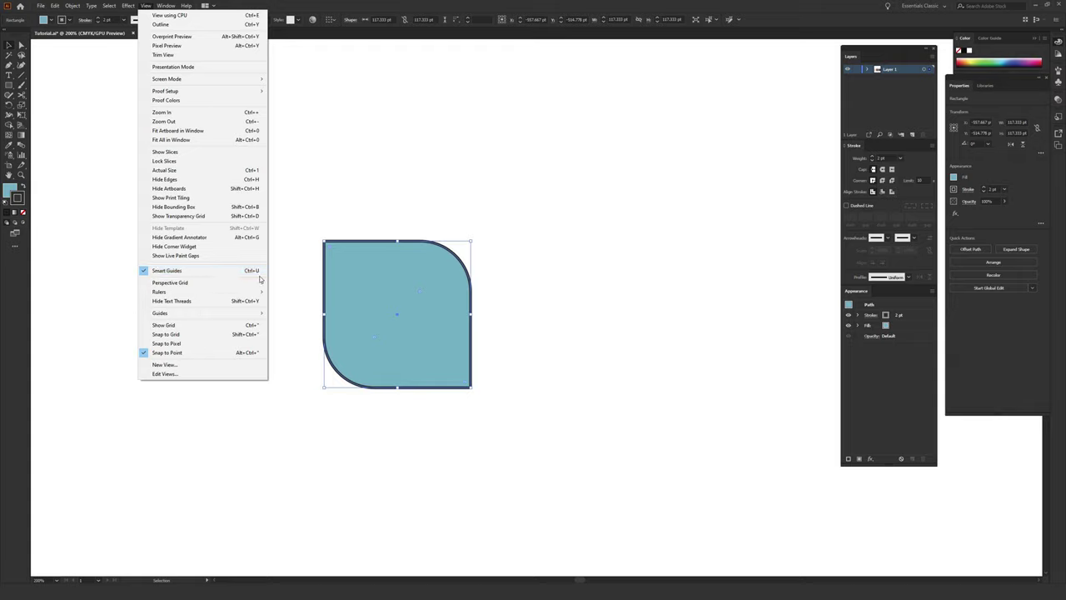
click(304, 275)
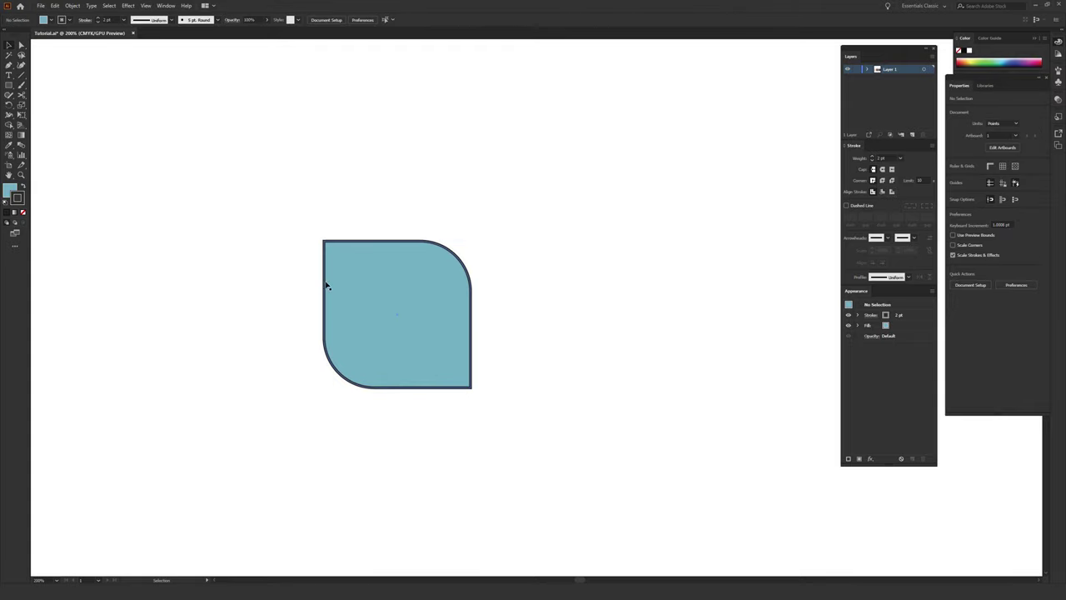
click(326, 282)
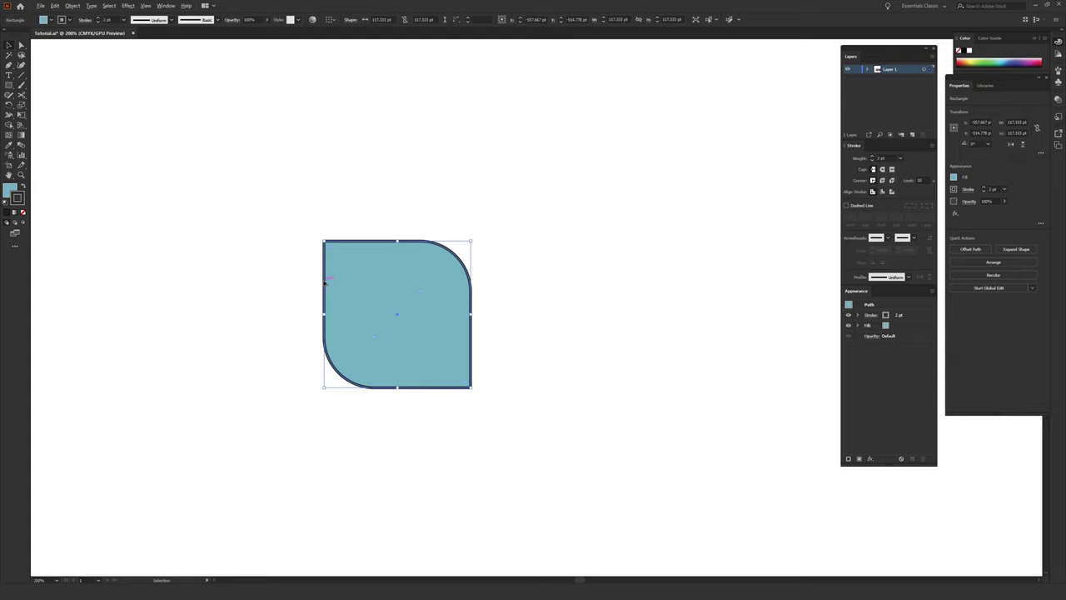
drag(325, 283, 472, 291)
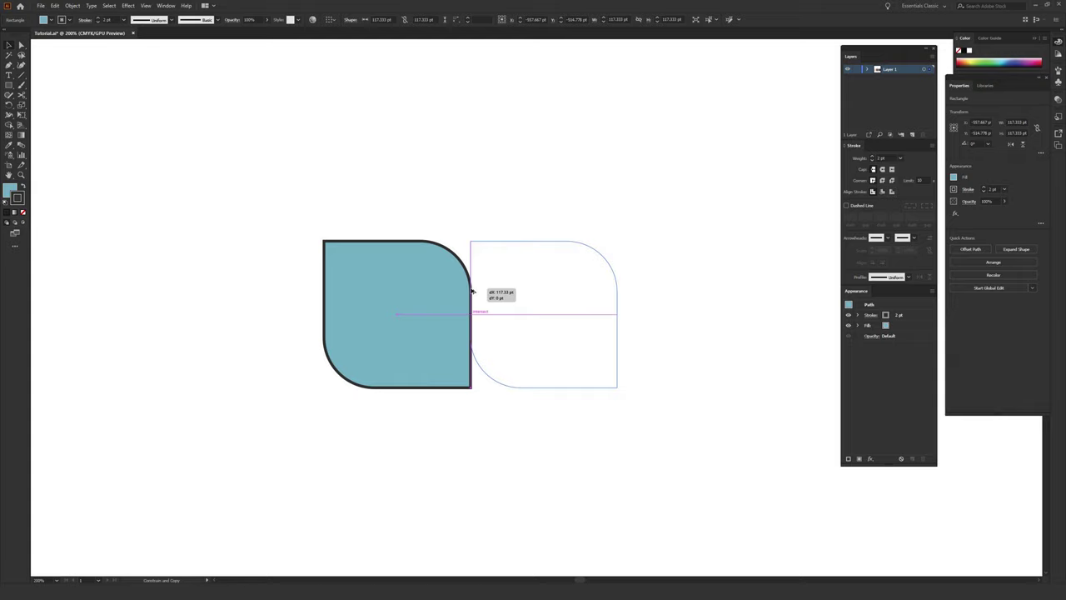
Step: Drop the leaf copy beside the original and rotate it 90° to mirror it
drag(471, 290, 471, 291)
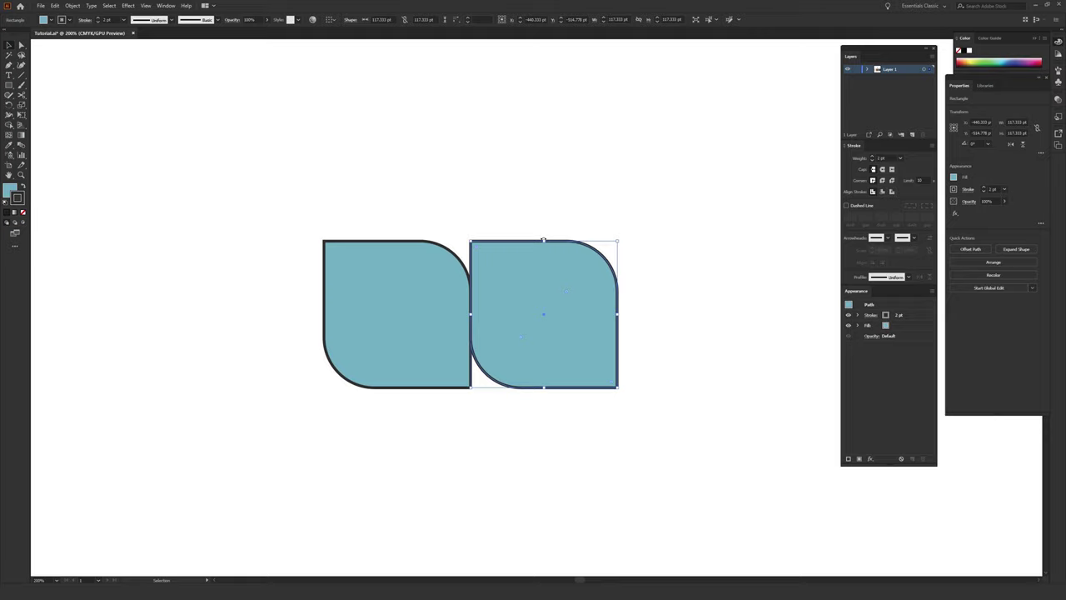
drag(543, 240, 469, 305)
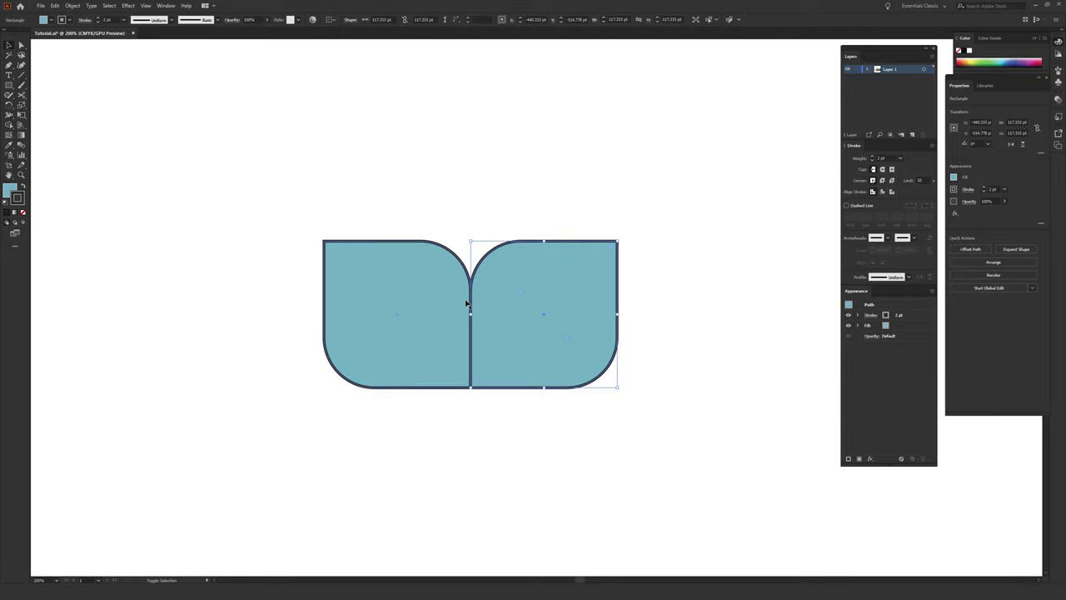
click(531, 170)
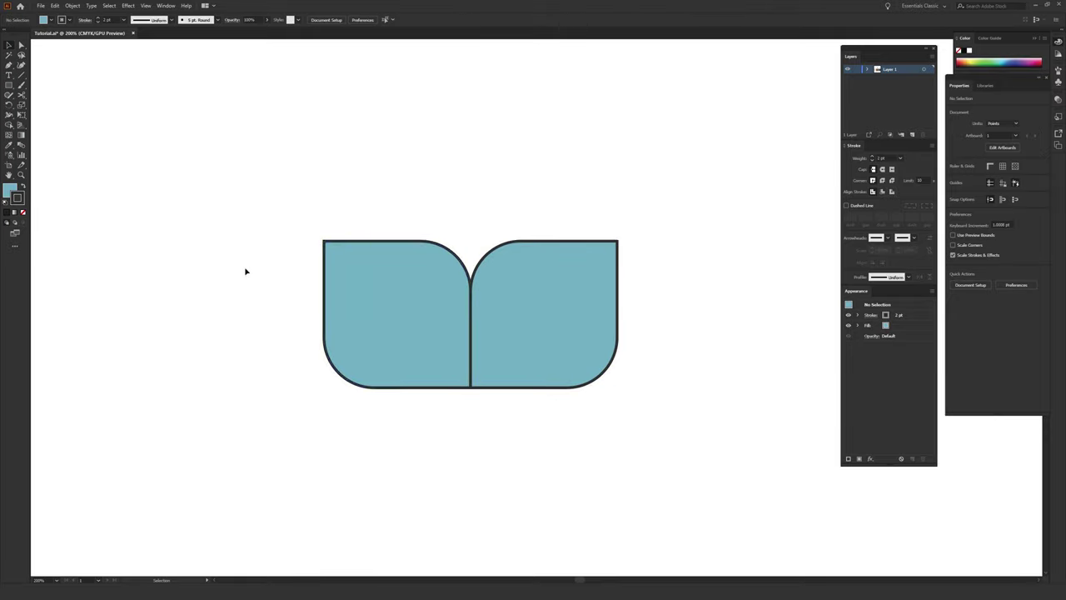
drag(269, 306, 255, 226)
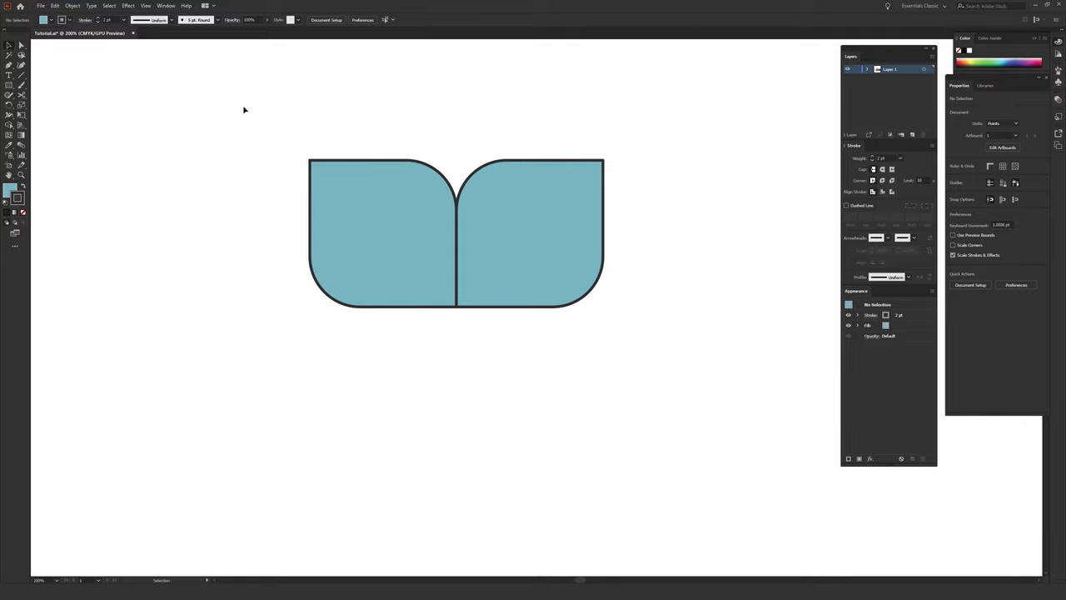
Step: Copy the leaf pair straight down and flip the copy vertically into a four-petal flower
drag(218, 92, 445, 222)
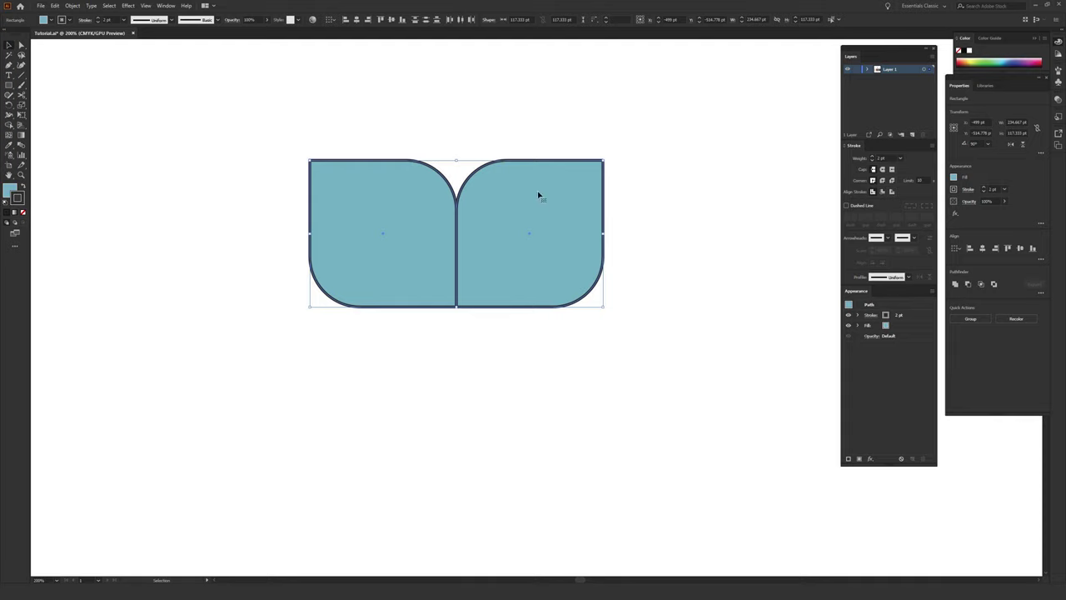
drag(535, 190, 533, 335)
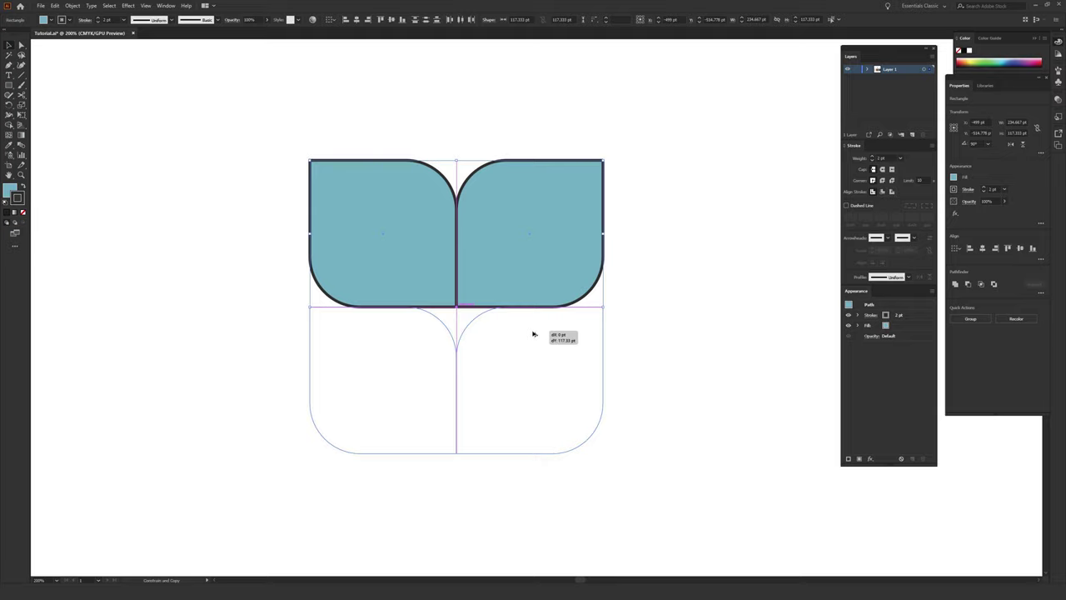
drag(533, 335, 533, 335)
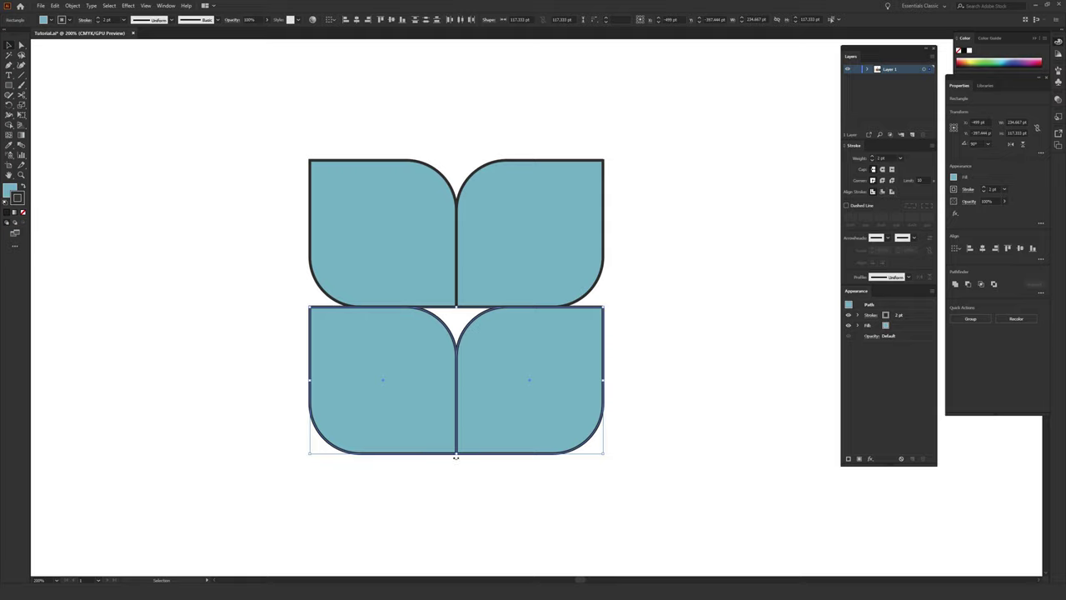
drag(456, 457, 572, 256)
click(692, 259)
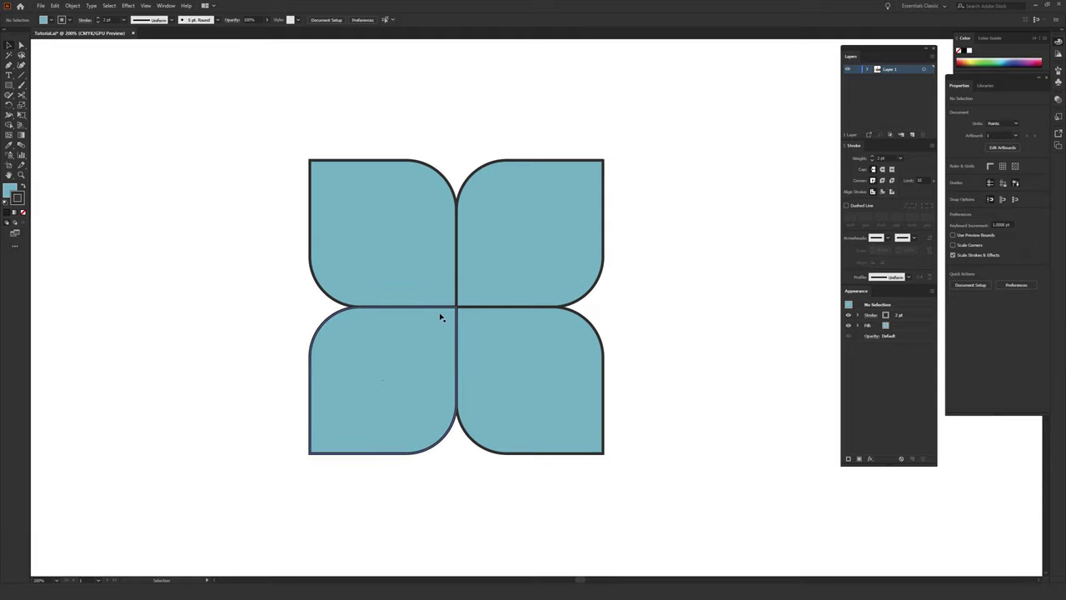
scroll(441, 317, down, 3)
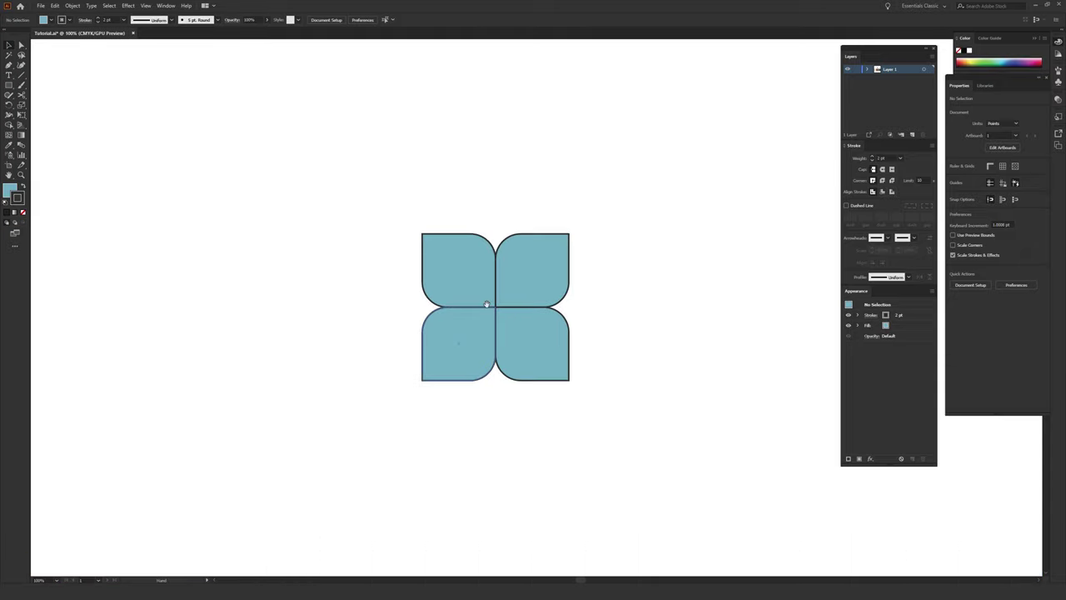
scroll(454, 419, right, 5)
scroll(455, 419, down, 2)
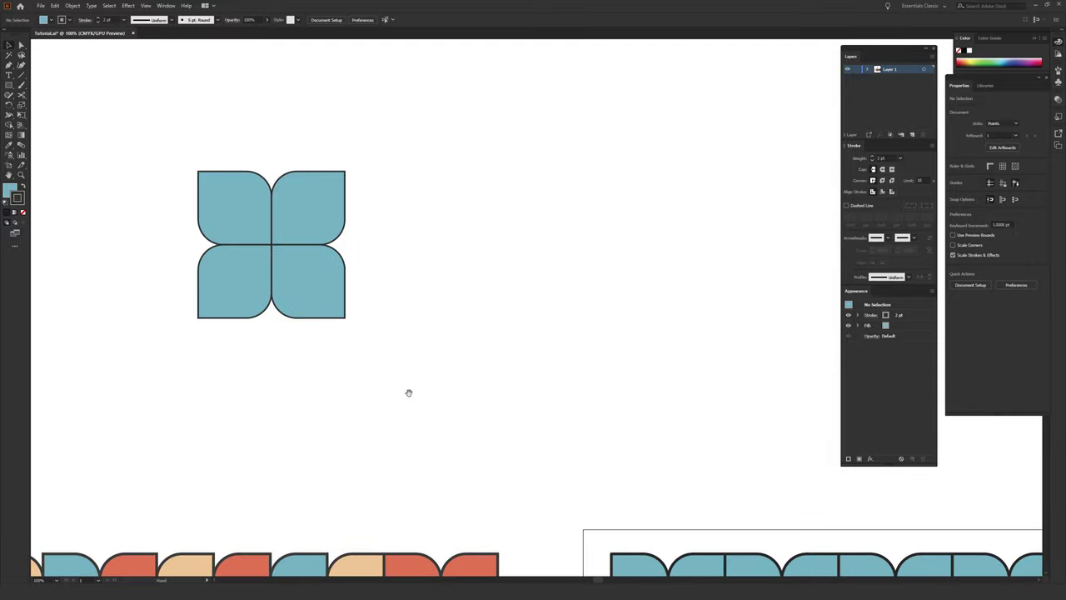
drag(408, 392, 402, 405)
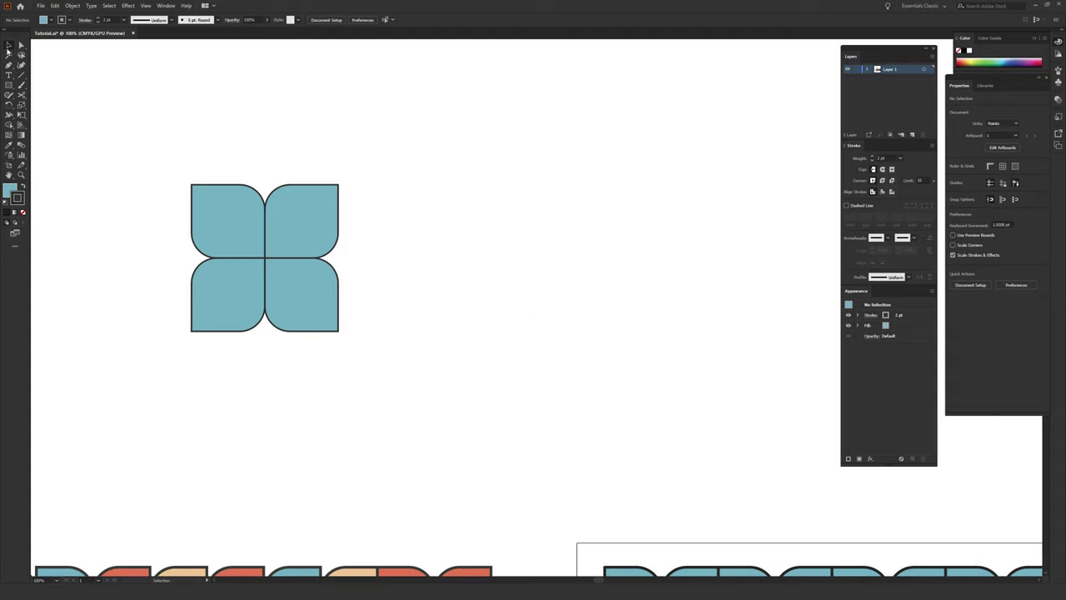
click(8, 47)
Step: Alt-drag the four-leaf flower to place a copy directly to its right
drag(136, 130, 423, 369)
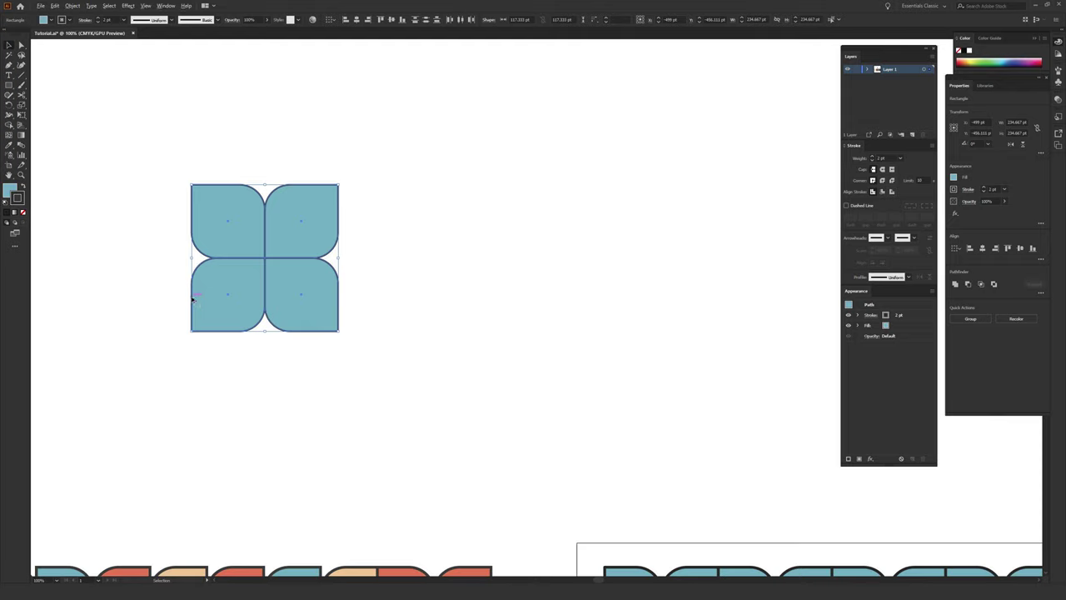
drag(193, 298, 339, 308)
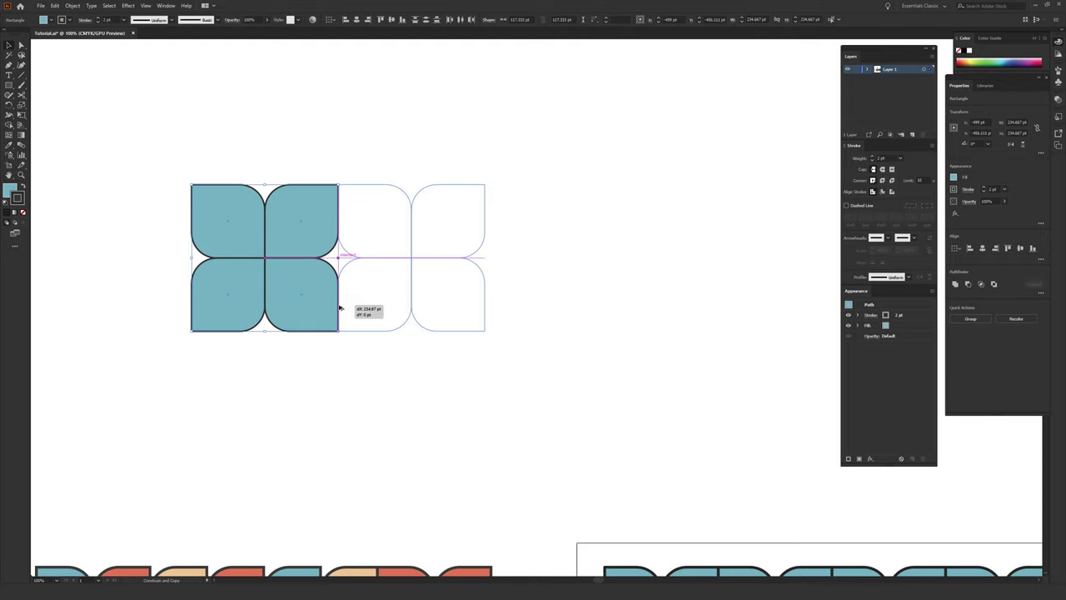
drag(339, 308, 338, 305)
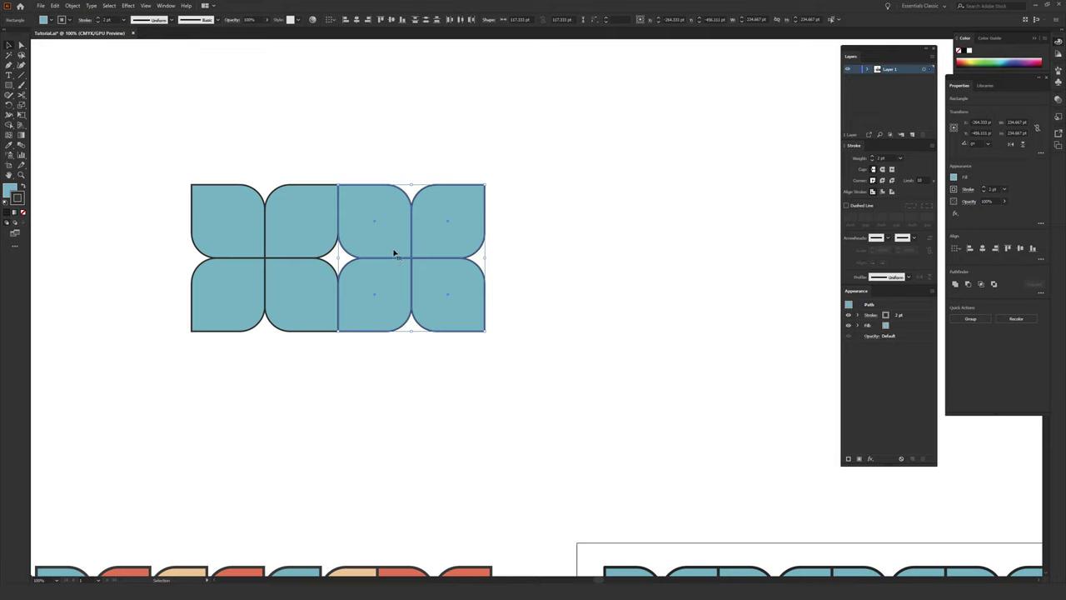
Step: Select the right two columns and repeat with Ctrl+D to extend the strip to ten columns
key(a)
scroll(467, 382, down, 1)
scroll(467, 382, right, 1)
click(490, 385)
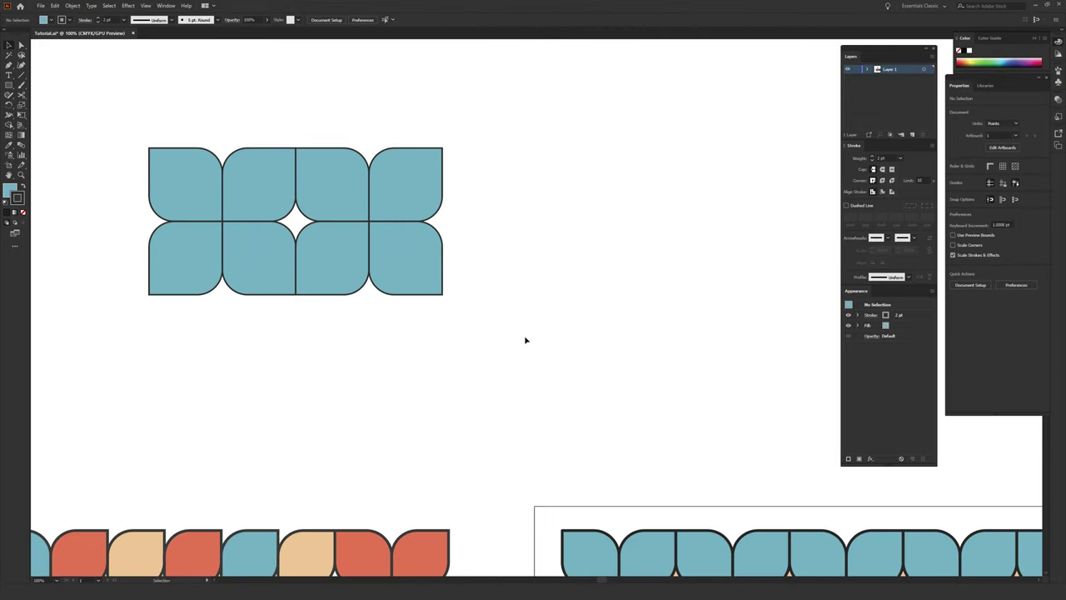
drag(536, 356, 322, 162)
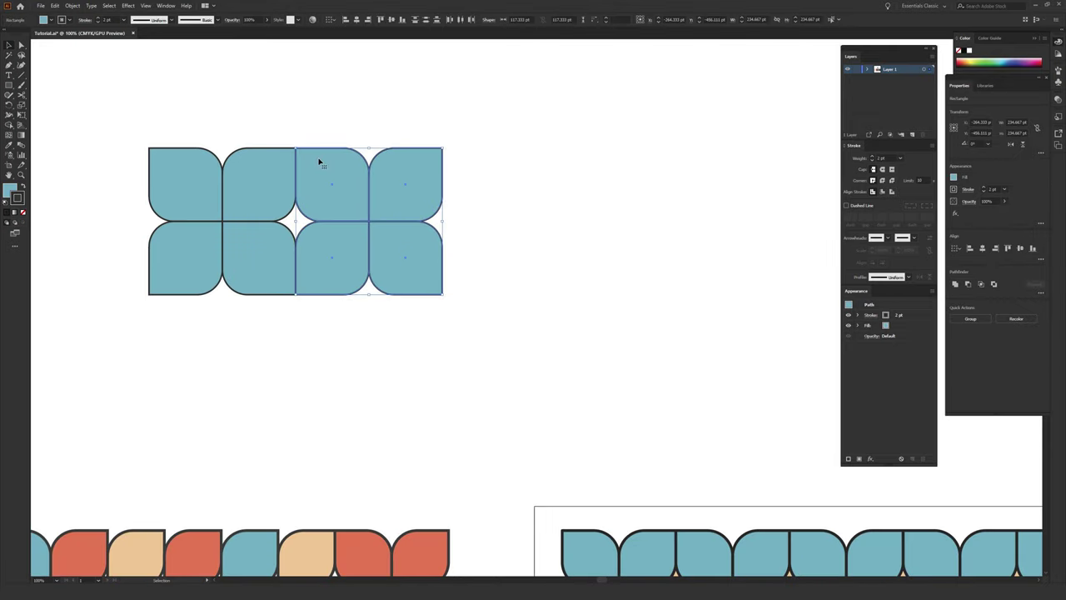
key(ctrl+d)
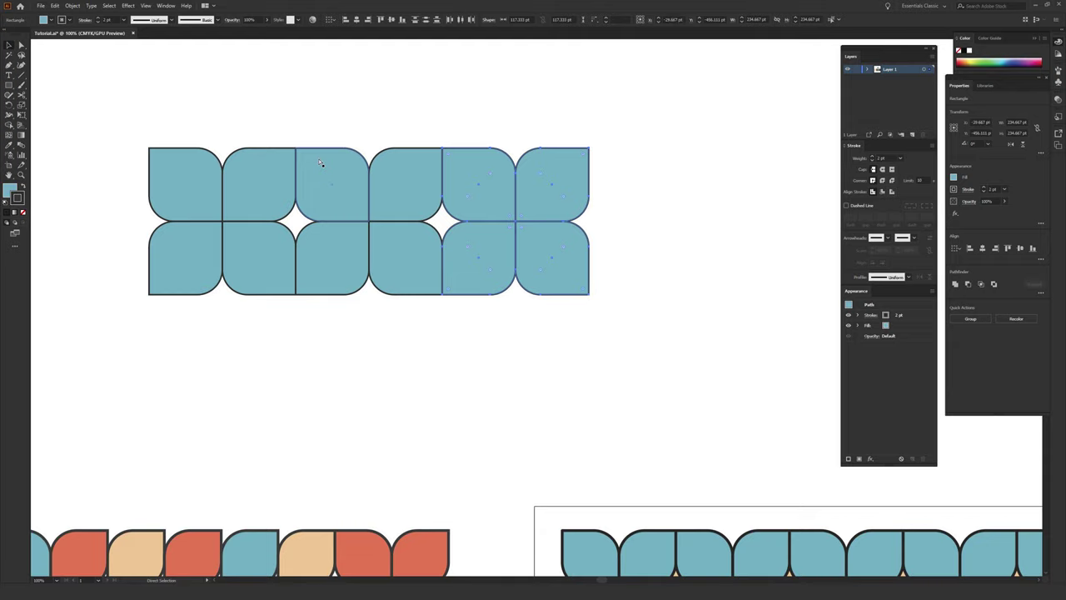
key(ctrl+d)
key(ctrl+d)
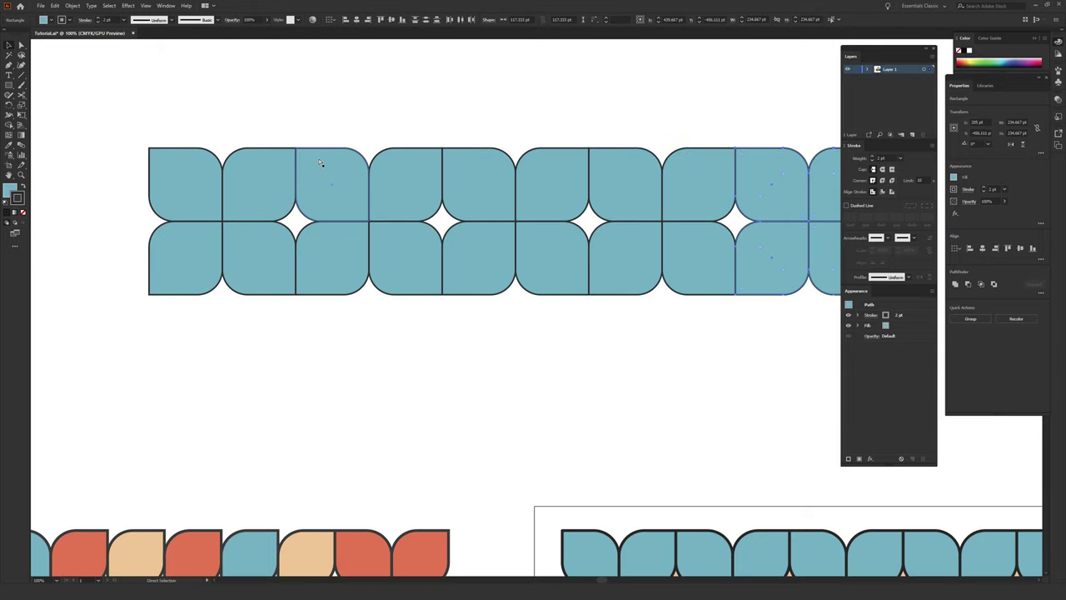
click(274, 111)
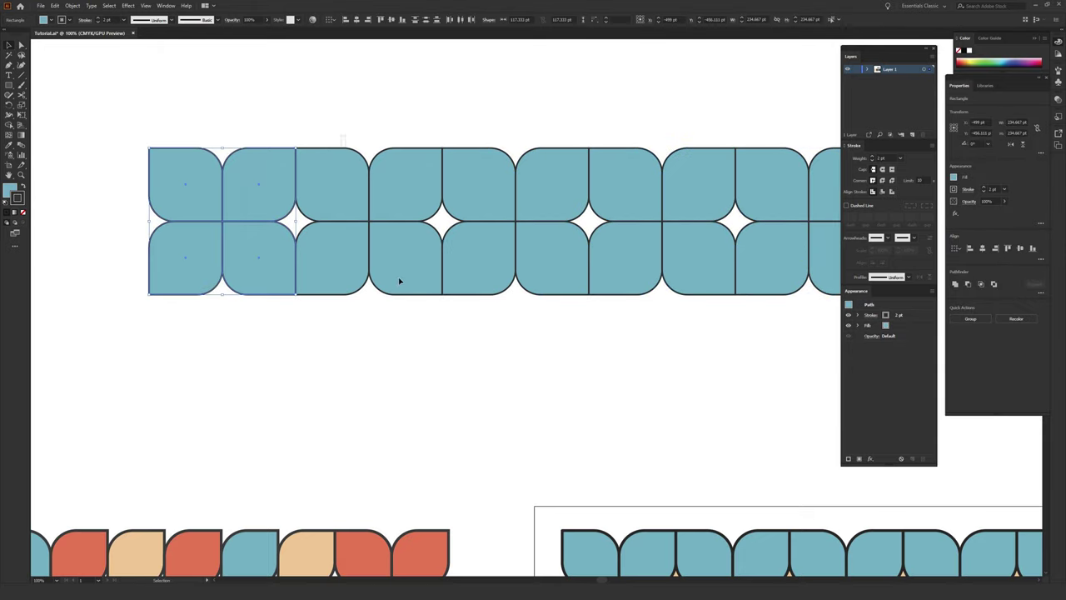
click(500, 196)
drag(500, 196, 374, 212)
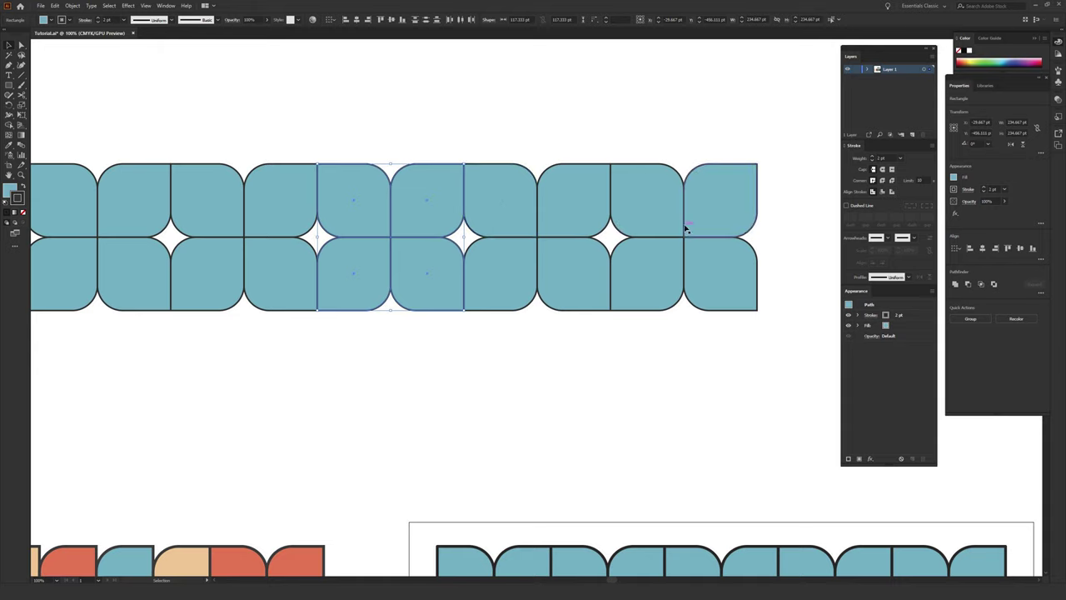
click(478, 154)
drag(478, 154, 500, 245)
key(ctrl+minus)
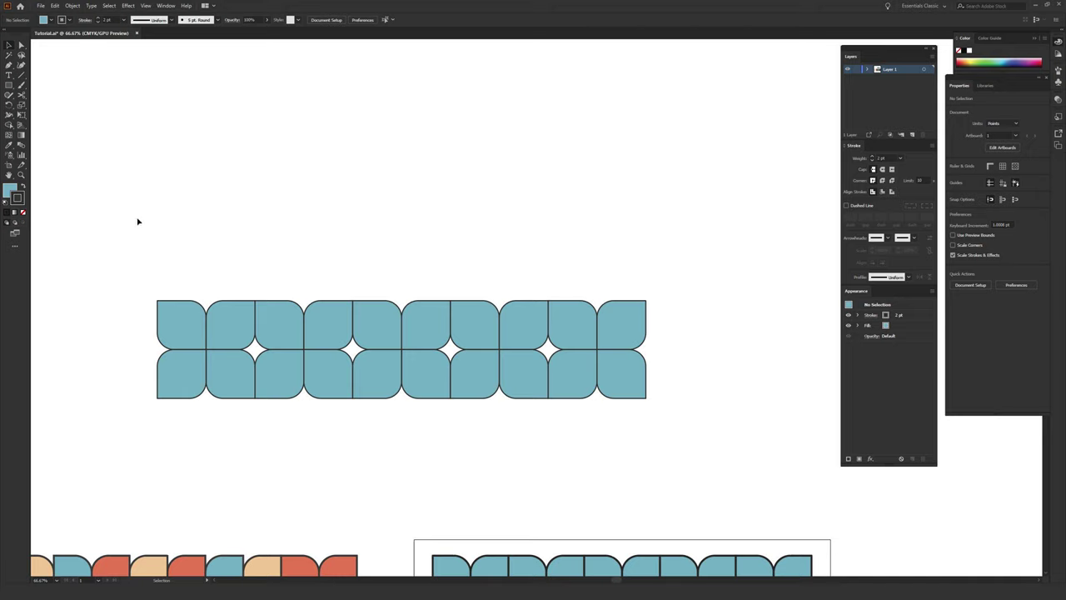
Step: Copy the two-row strip straight up and repeat with Ctrl+D to stack a 10 × 10 grid
drag(111, 203, 699, 434)
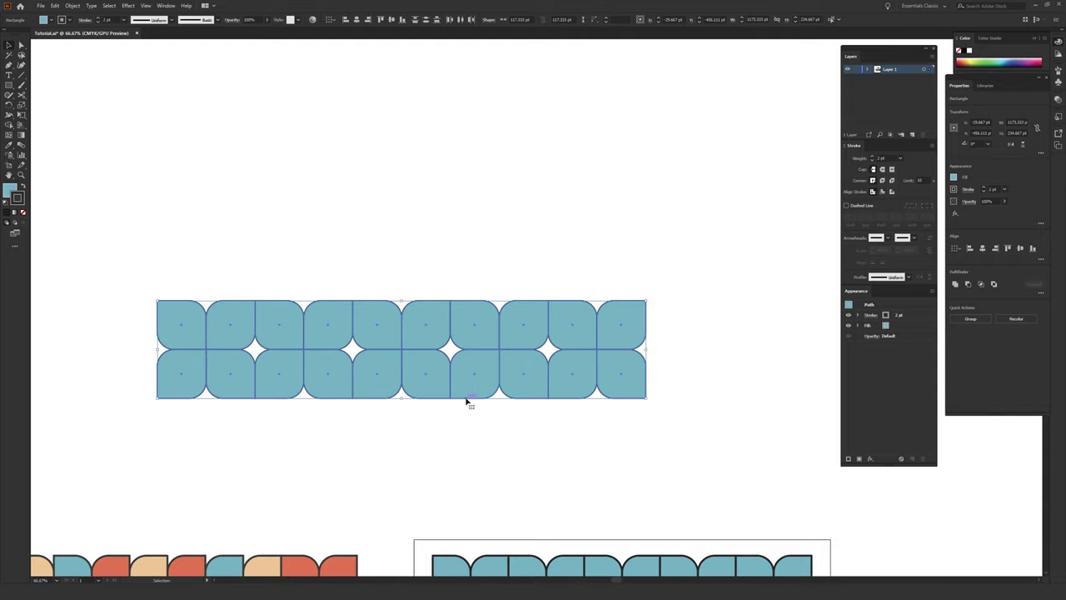
drag(467, 401, 477, 302)
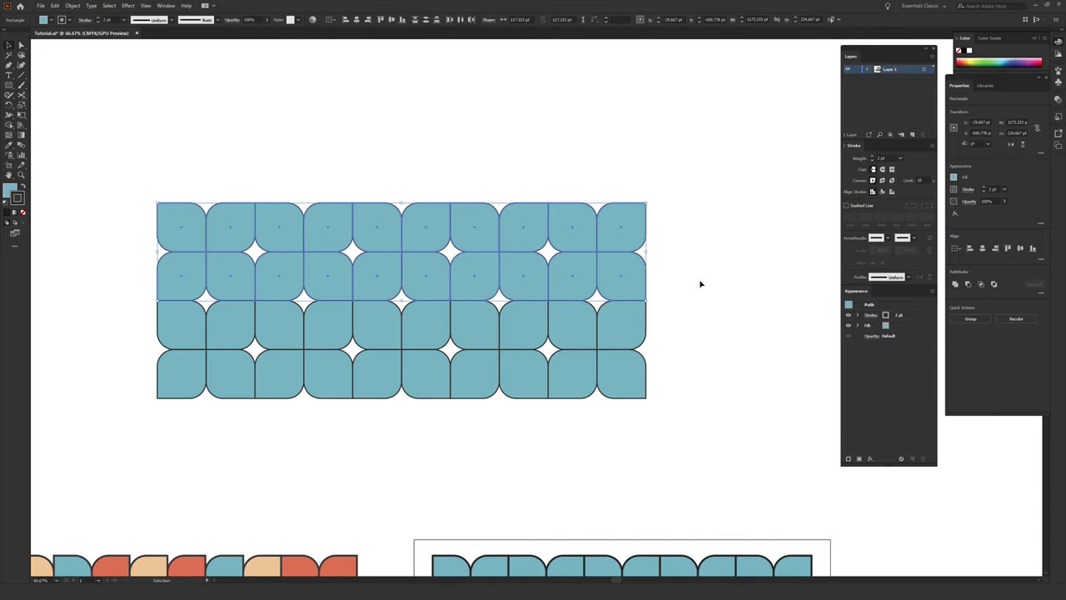
key(ctrl+d)
key(ctrl+d)
key(ctrl+d)
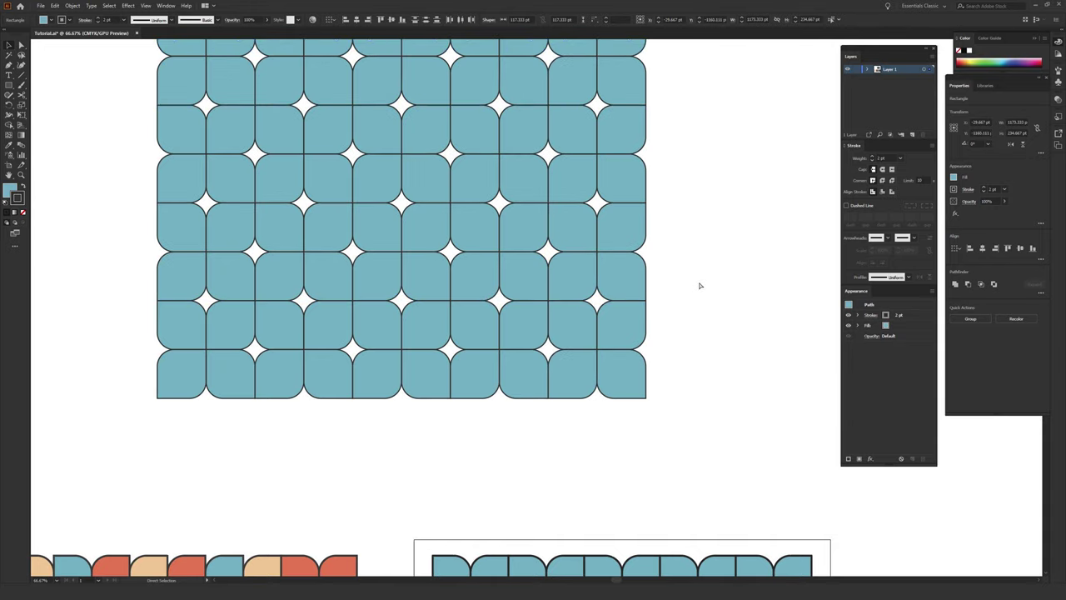
scroll(750, 388, up, 3)
scroll(751, 388, left, 1)
click(750, 388)
Step: Zoom out to view the teal grid beside the other patterns and select it
key(ctrl+minus)
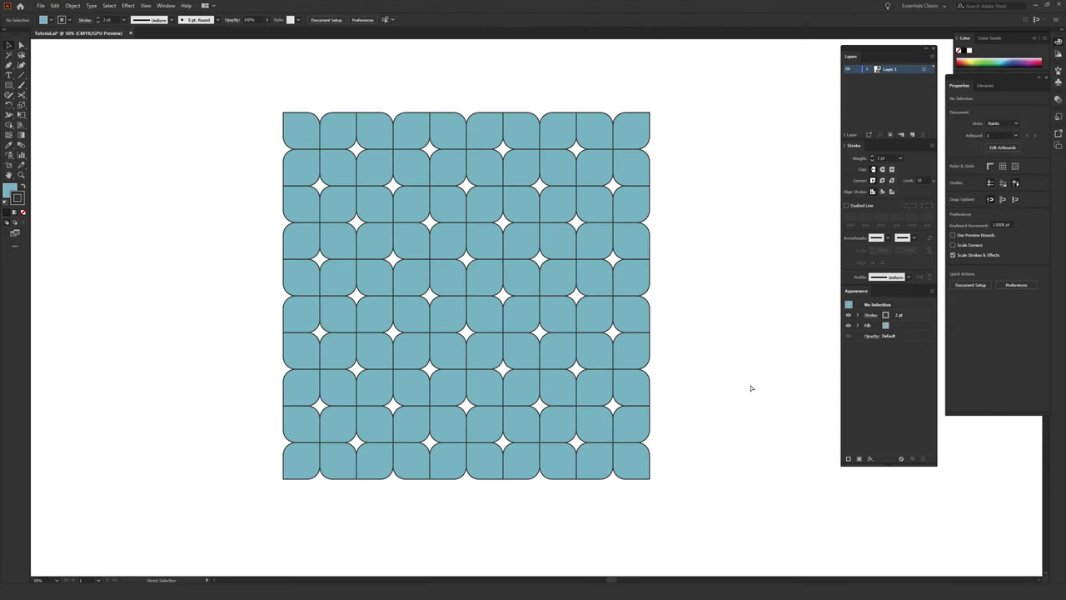
drag(754, 383, 729, 412)
key(ctrl+minus)
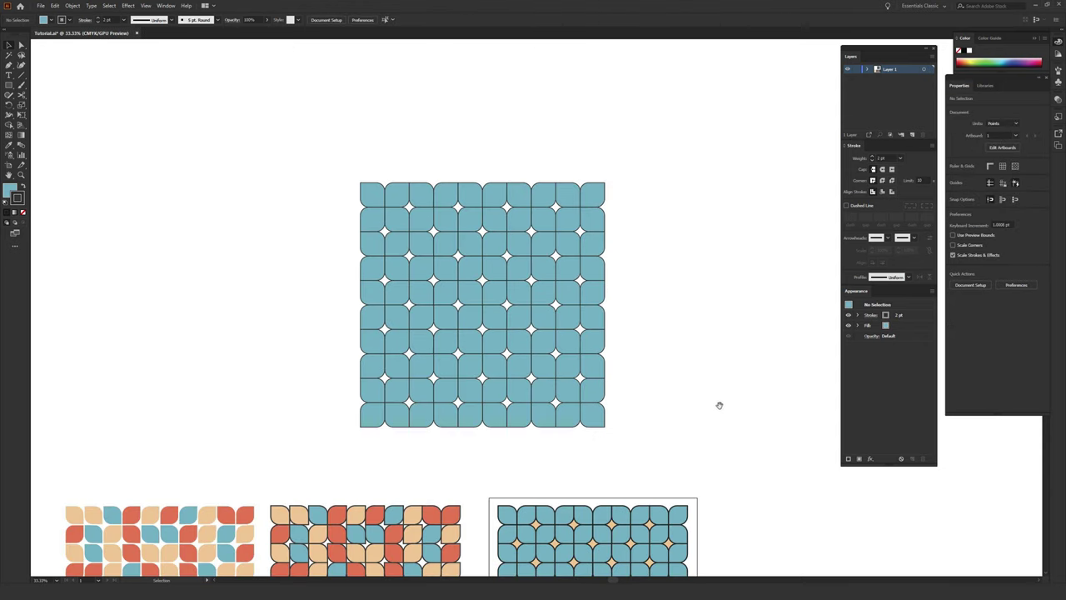
scroll(683, 390, down, 3)
scroll(683, 408, down, 2)
scroll(683, 407, right, 1)
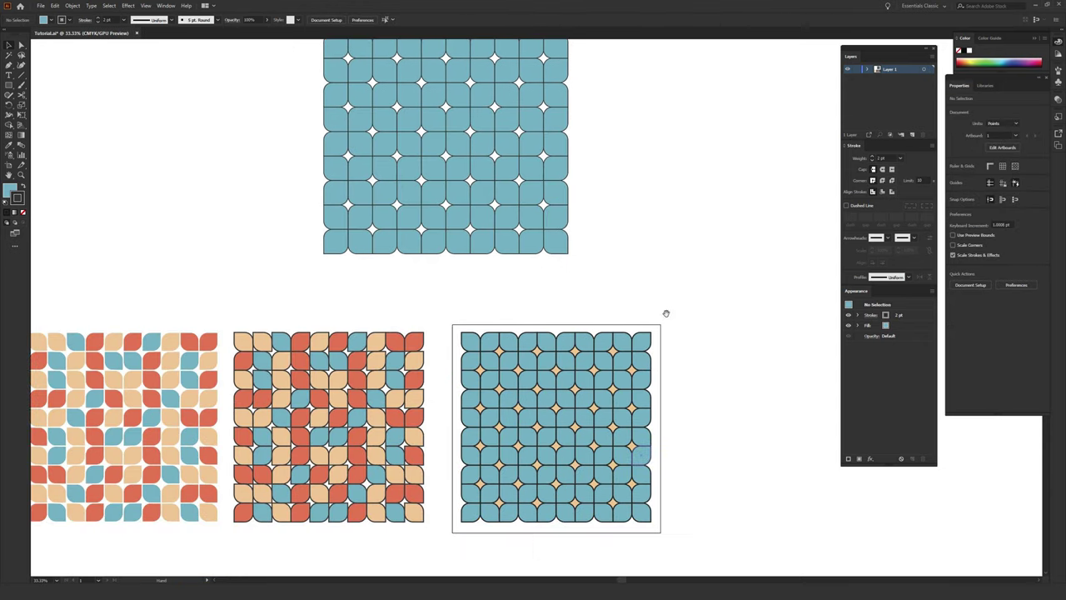
scroll(666, 311, up, 3)
scroll(666, 312, right, 1)
click(417, 229)
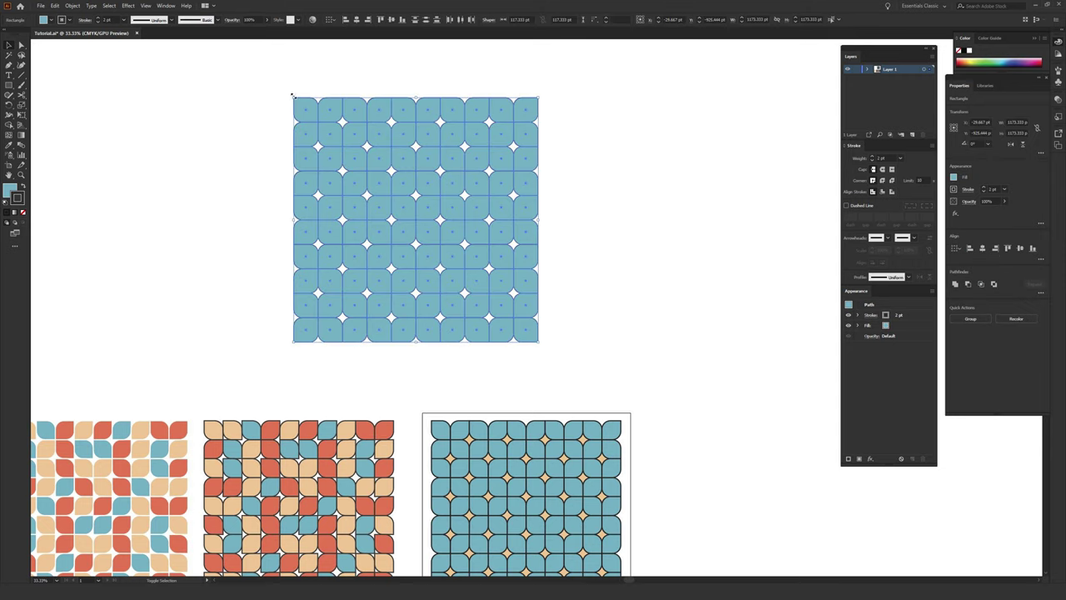
Step: Scale the teal leaf grid to about 880 pt square and position it above the framed pattern
drag(293, 97, 371, 172)
drag(496, 271, 558, 334)
drag(601, 239, 635, 222)
click(678, 409)
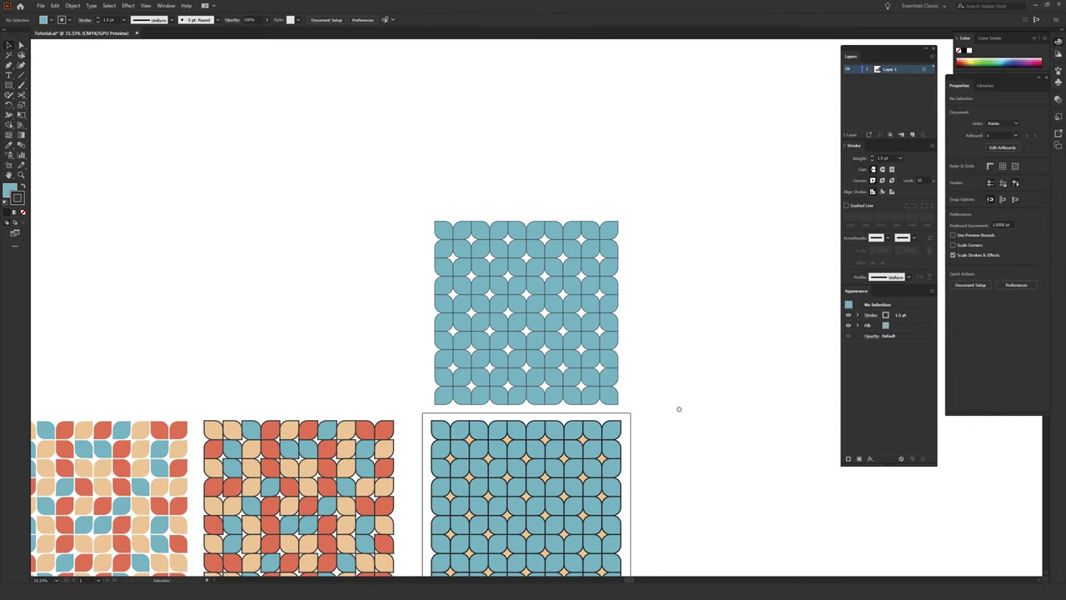
drag(678, 409, 649, 358)
key(ctrl+equal)
key(ctrl+equal)
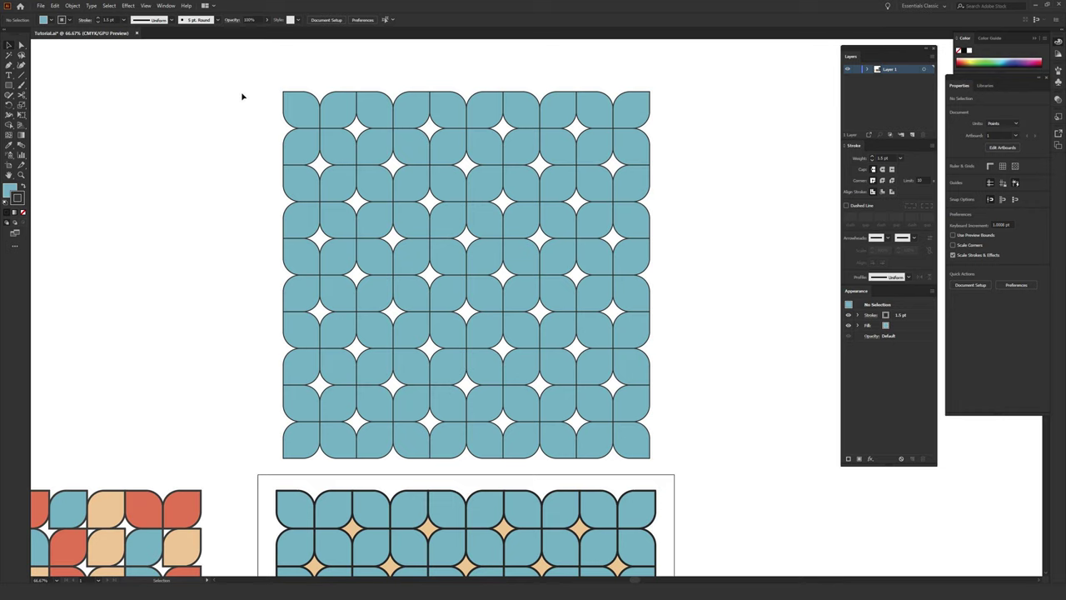
drag(247, 69, 710, 458)
click(167, 6)
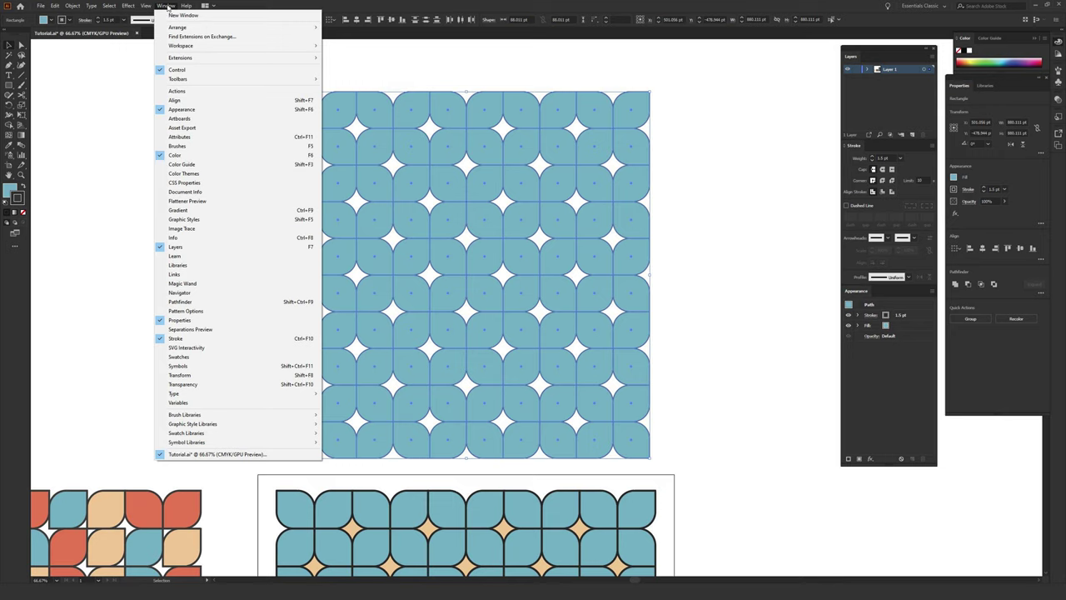
Step: Raise the teal grid's tile stroke weight from 1.5 pt to 3 pt in the Properties panel
drag(990, 78, 713, 126)
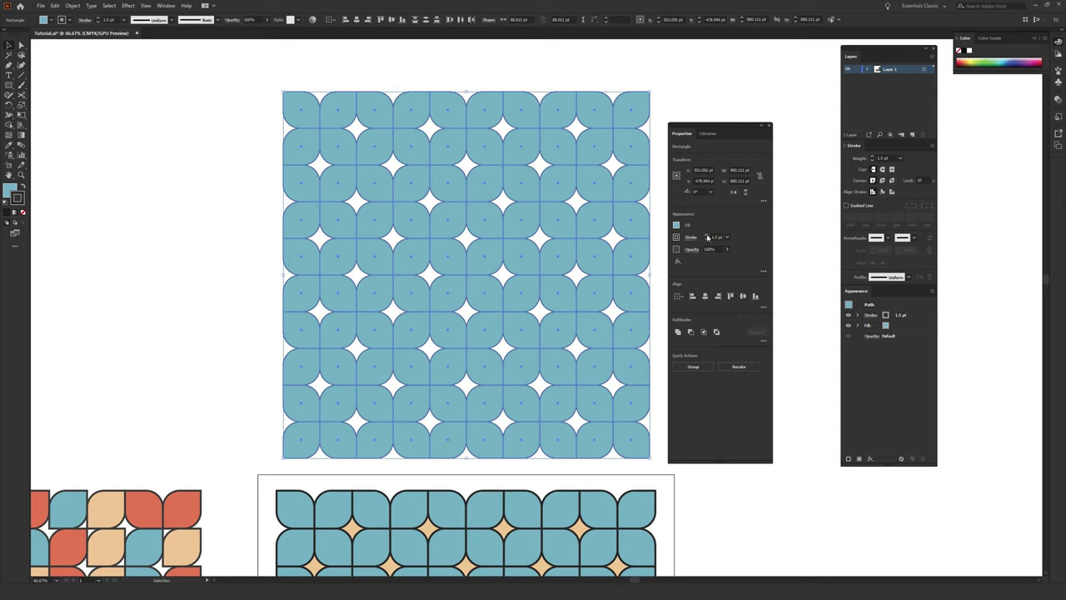
click(707, 236)
click(707, 235)
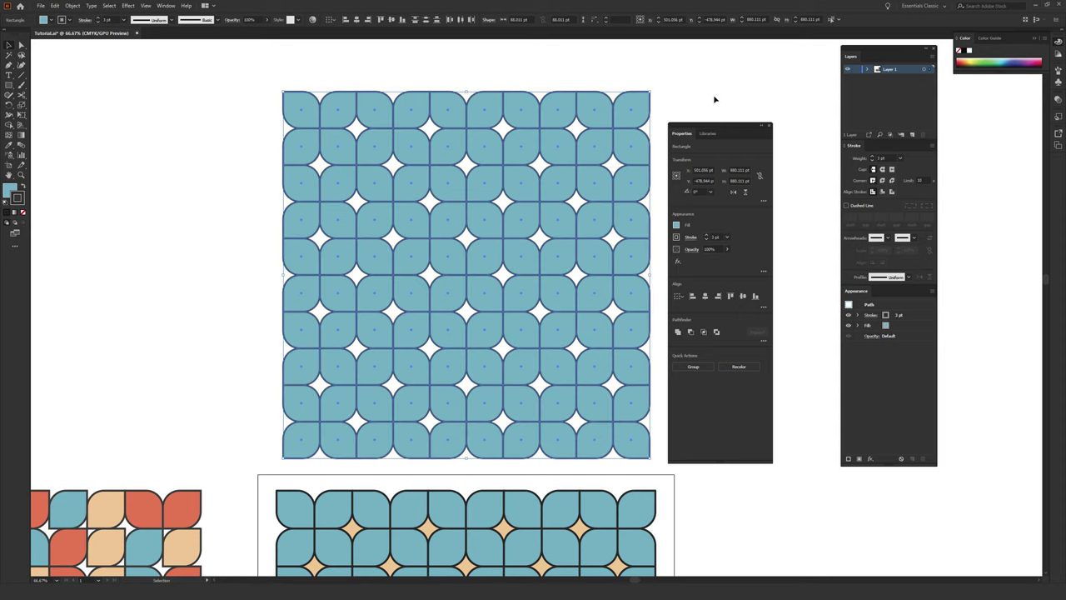
click(714, 99)
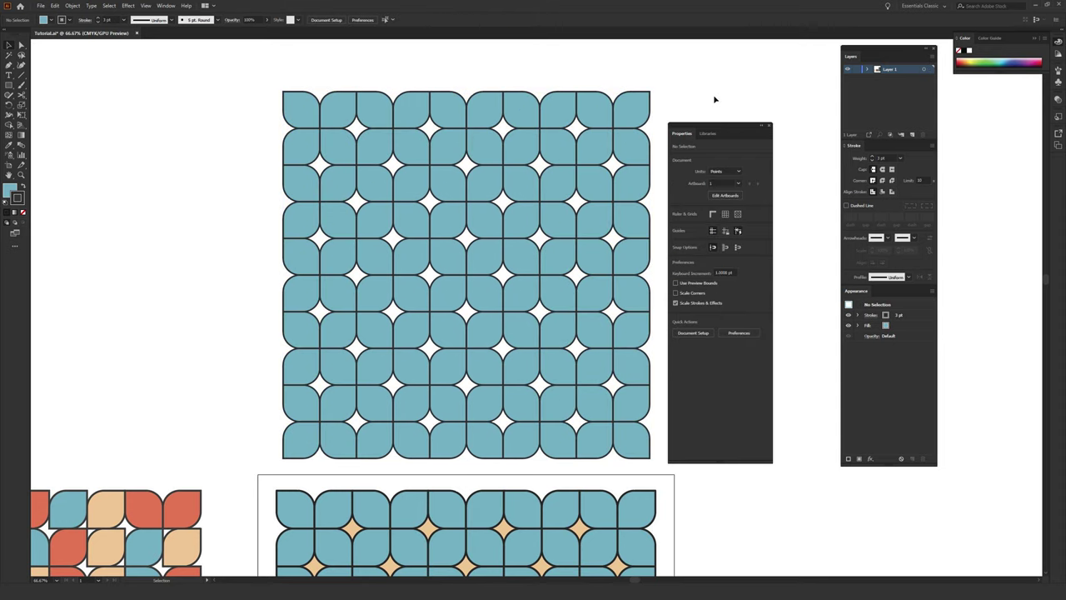
drag(717, 123, 988, 80)
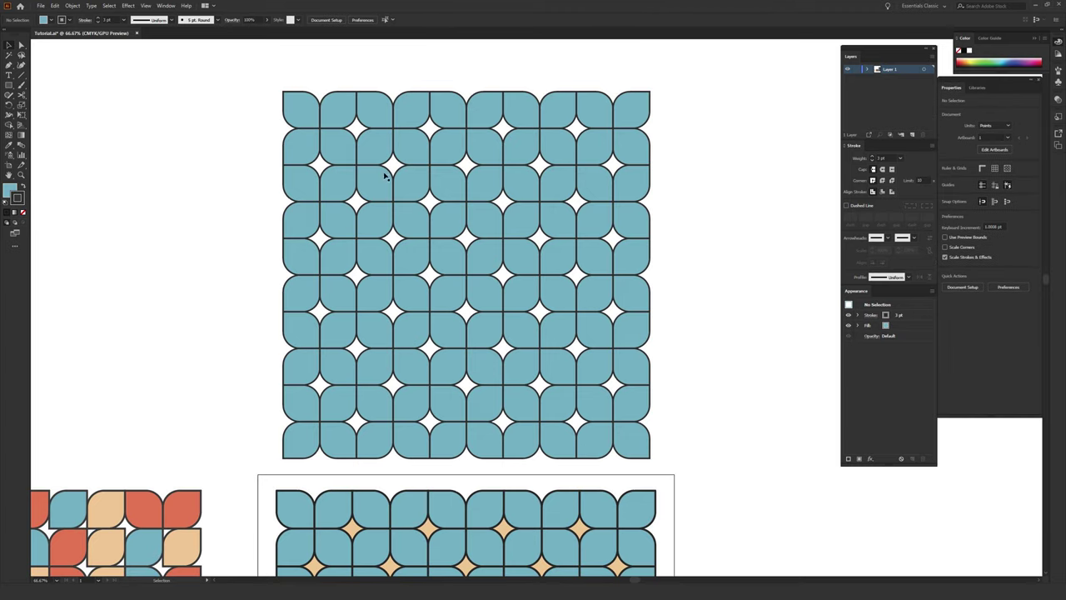
Step: Sample the peach fill and draw a roughly 790 × 776 pt rectangle over the top grid's interior
scroll(345, 471, down, 5)
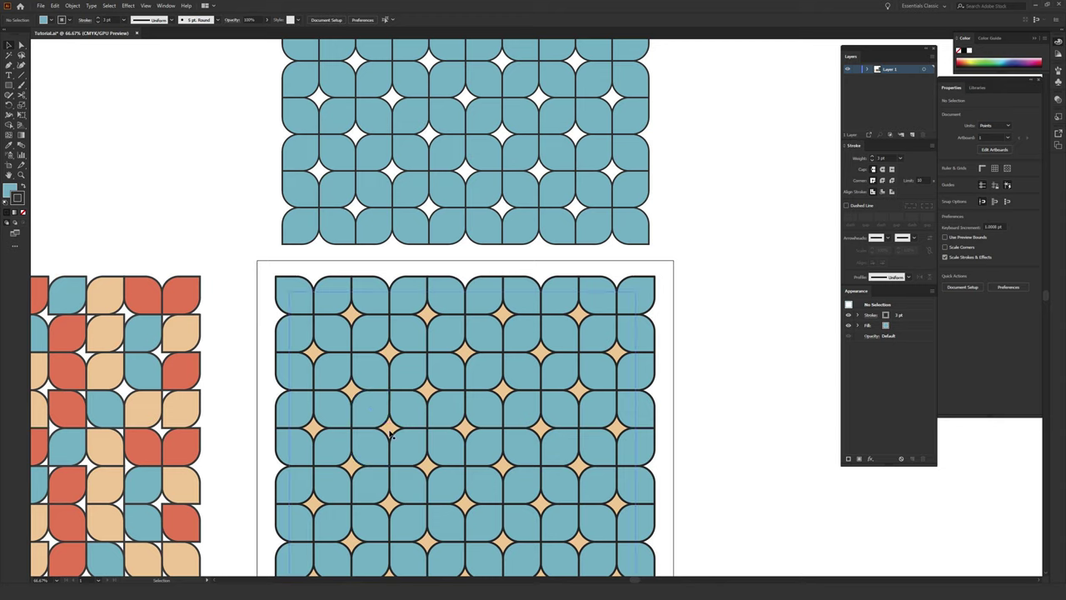
click(391, 434)
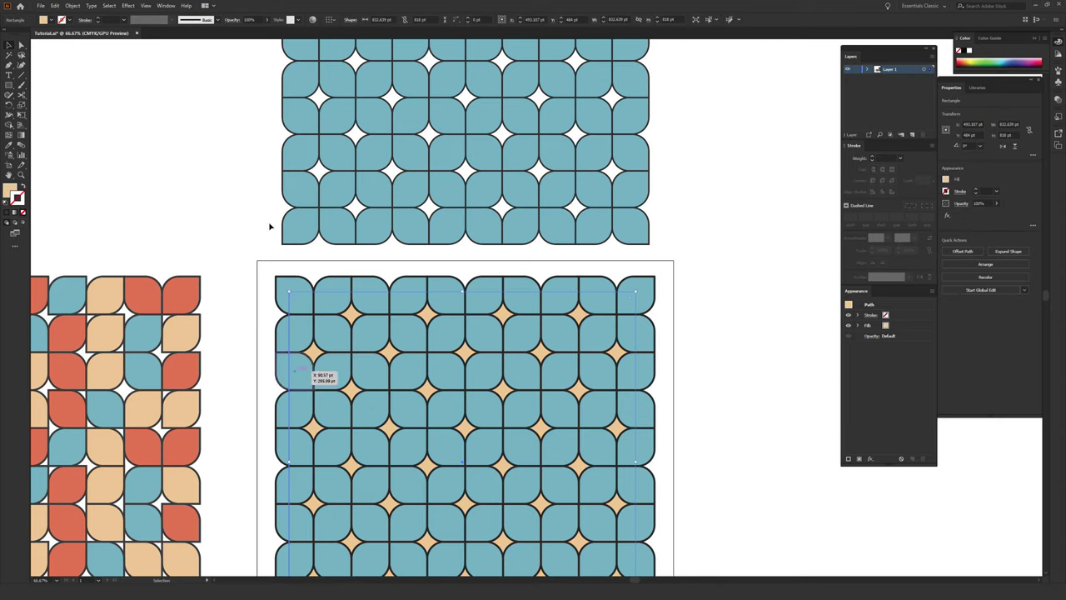
click(233, 173)
scroll(216, 290, up, 4)
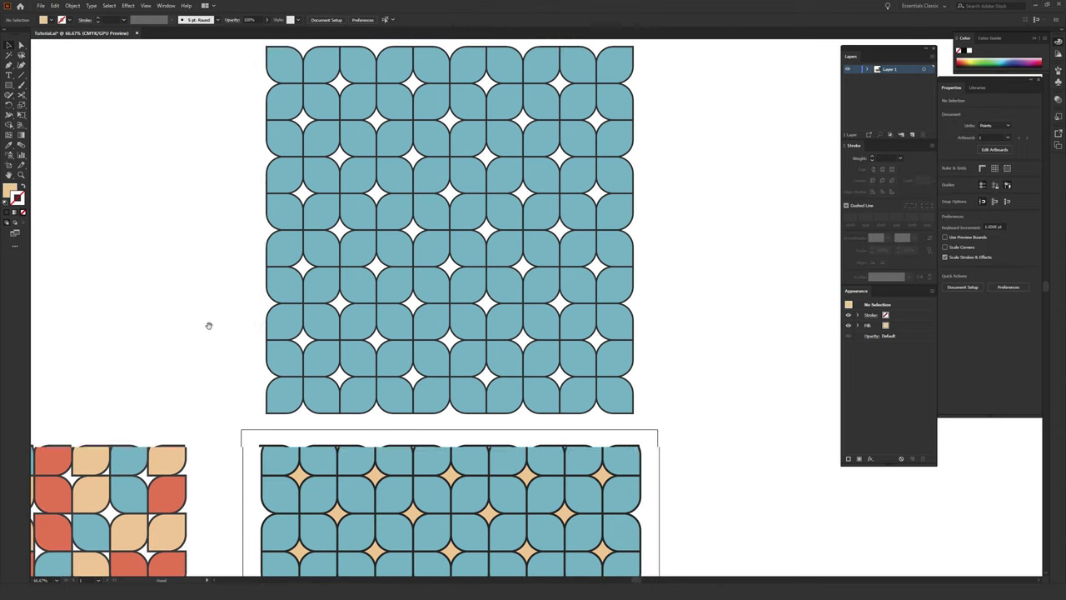
click(10, 86)
drag(283, 81, 613, 405)
key(v)
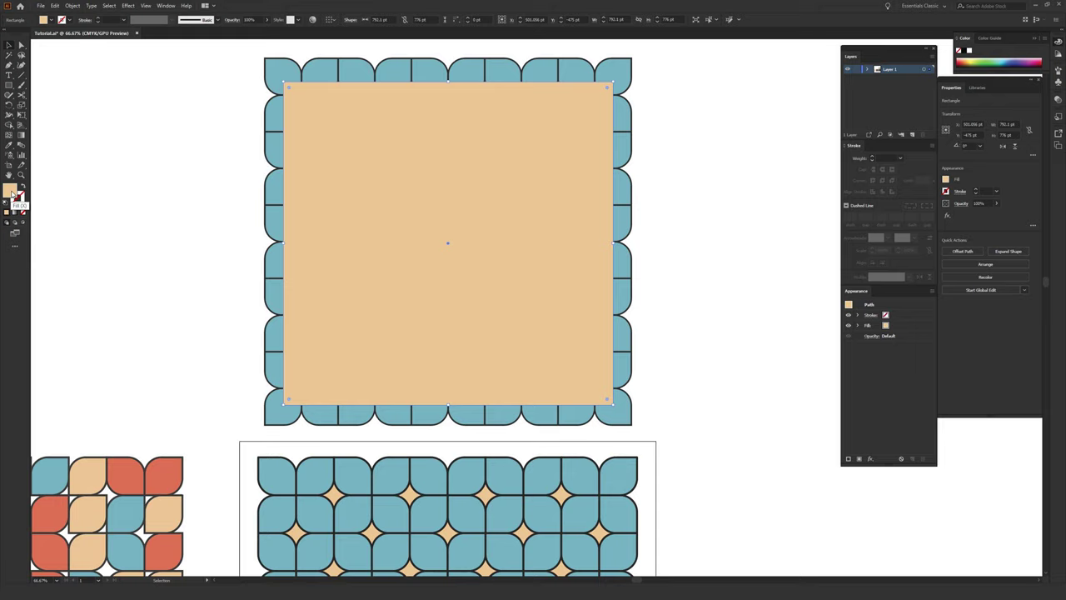
Step: Apply Arrange > Send to Back to the peach rectangle so it sits behind the teal tiles
double_click(12, 193)
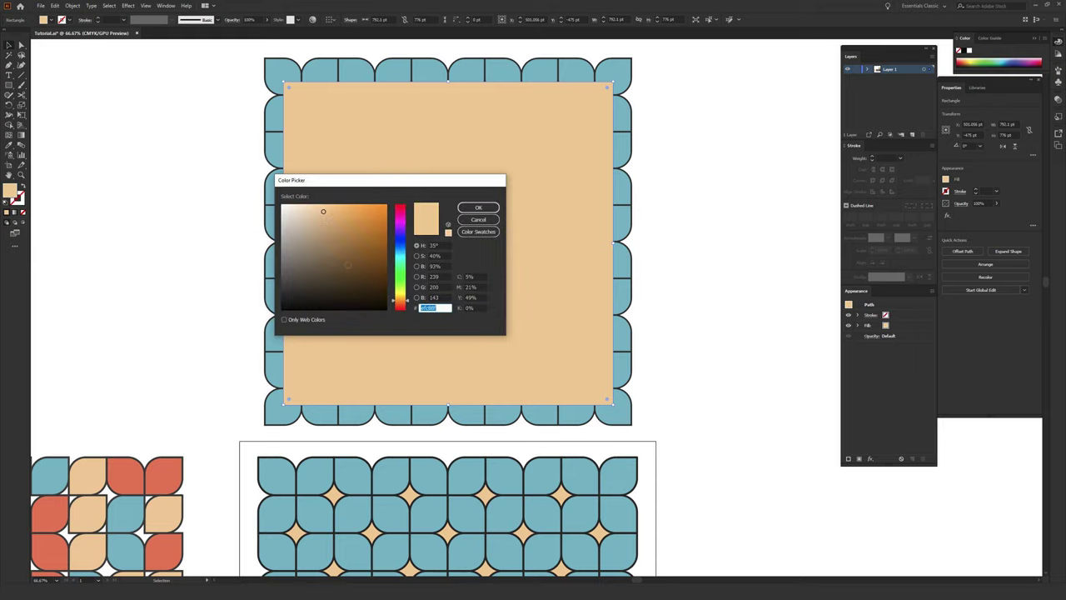
click(480, 220)
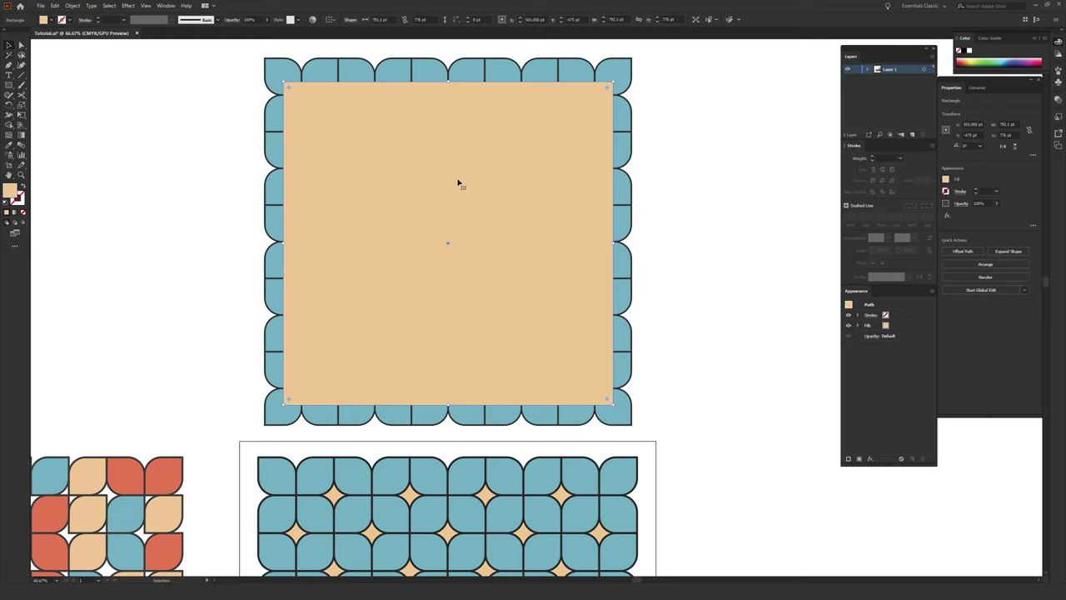
right_click(404, 157)
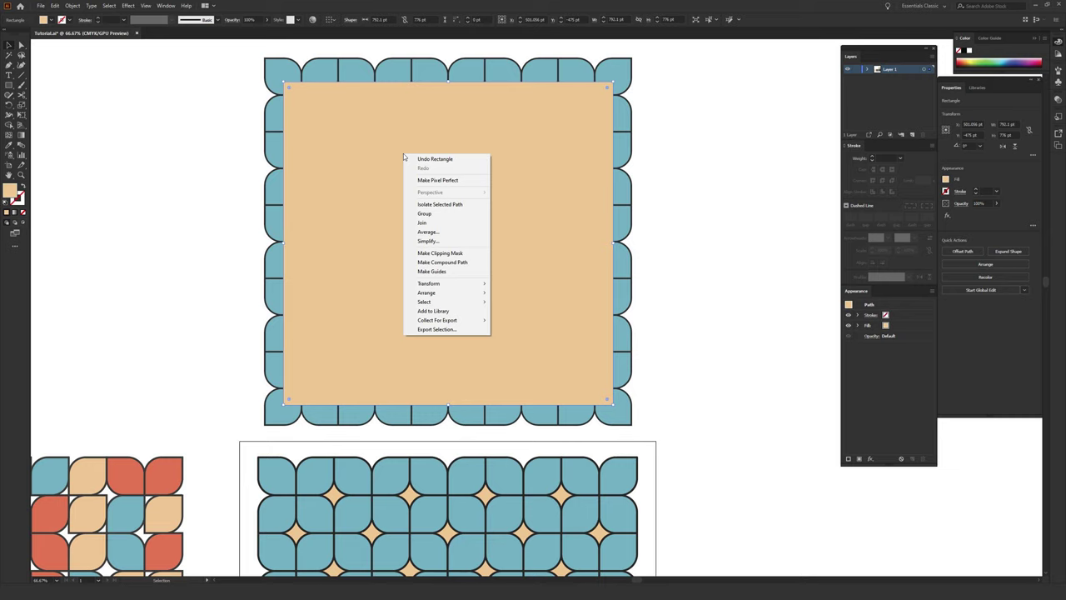
mouse_move(442, 292)
click(553, 320)
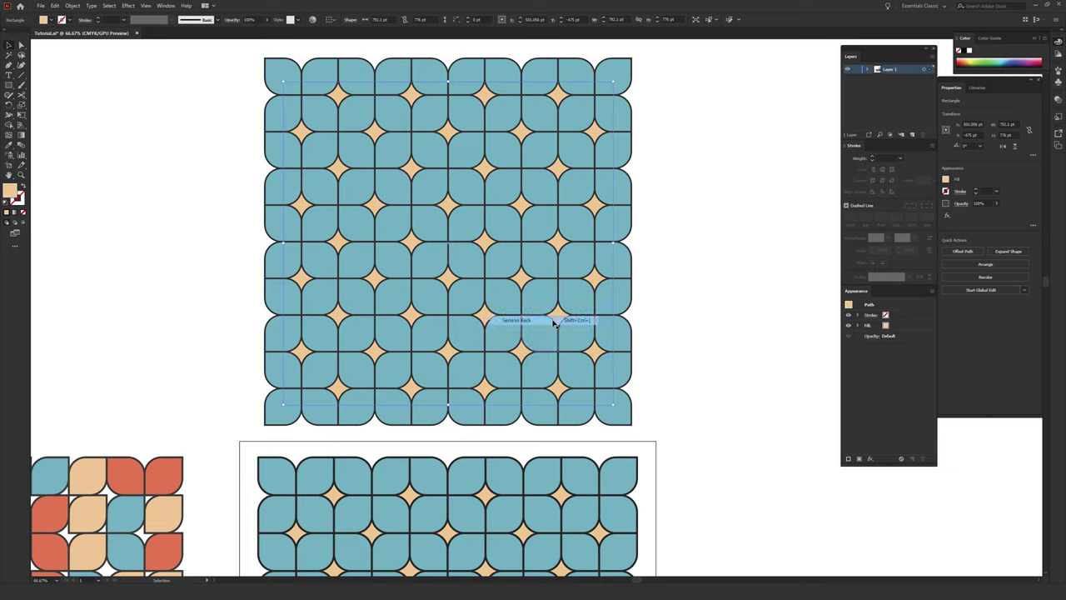
Step: Alt-drag a copy of the top tile grid, with its peach background, to the left
click(695, 261)
drag(371, 363, 503, 362)
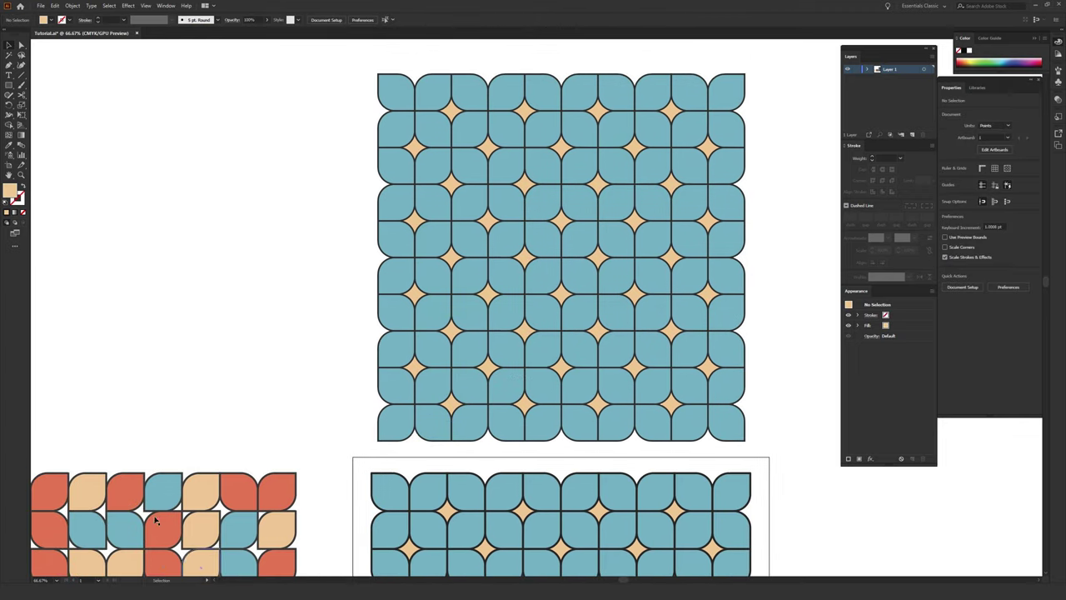
drag(347, 76, 295, 436)
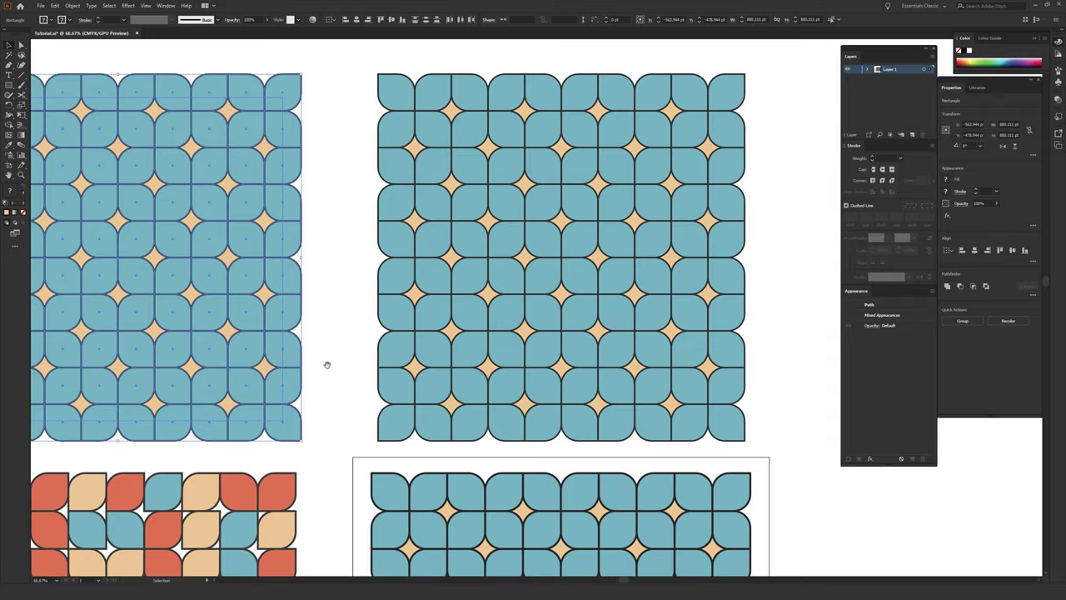
drag(404, 379, 681, 344)
drag(118, 192, 214, 209)
Step: Delete the copy's peach background rectangle so its star gaps show white
click(214, 209)
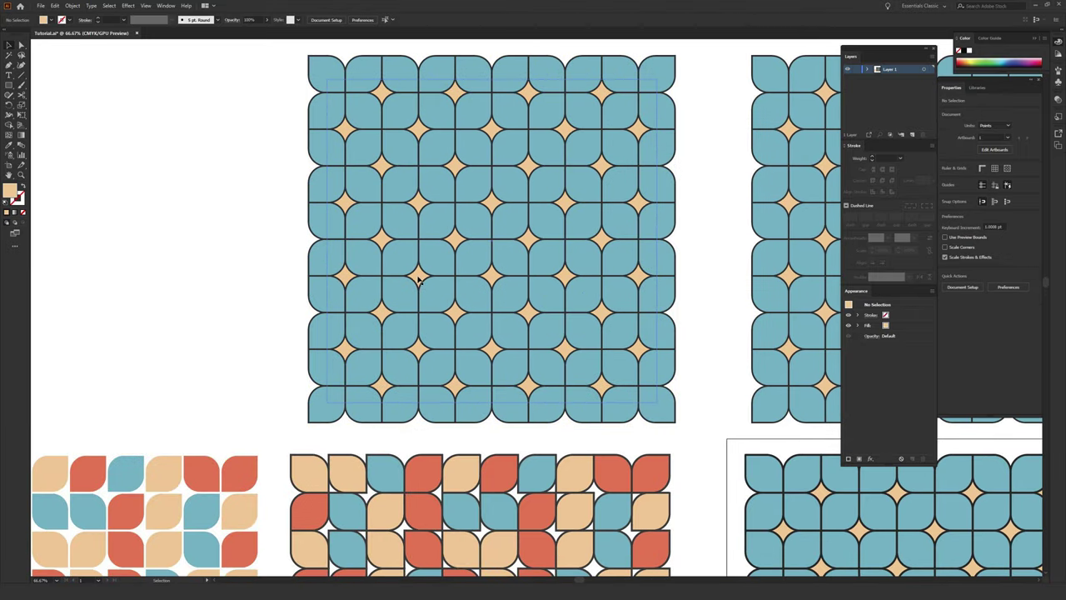
key(Delete)
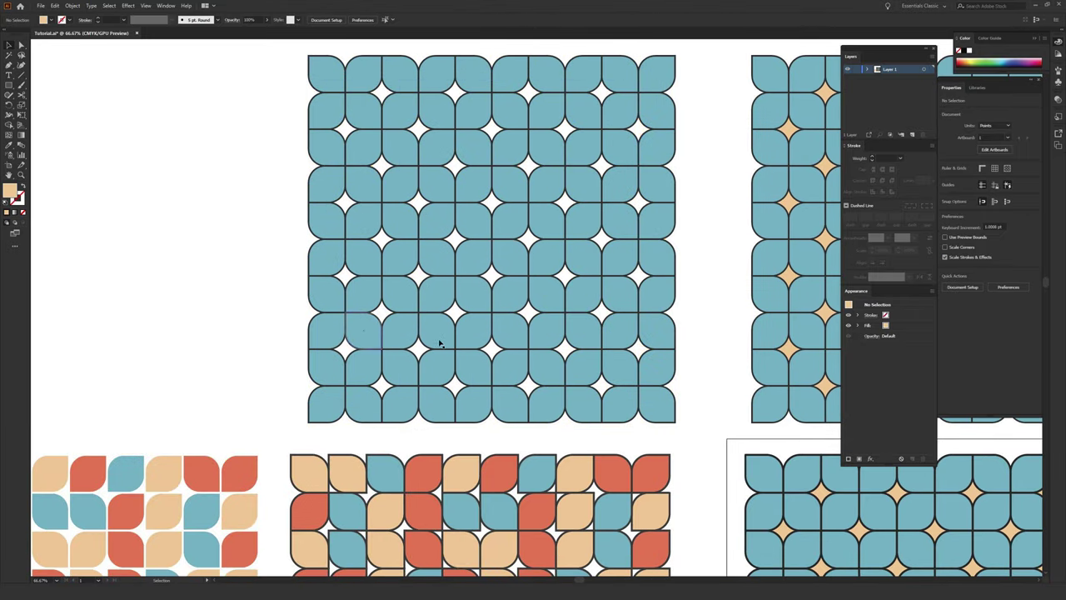
scroll(500, 272, down, 5)
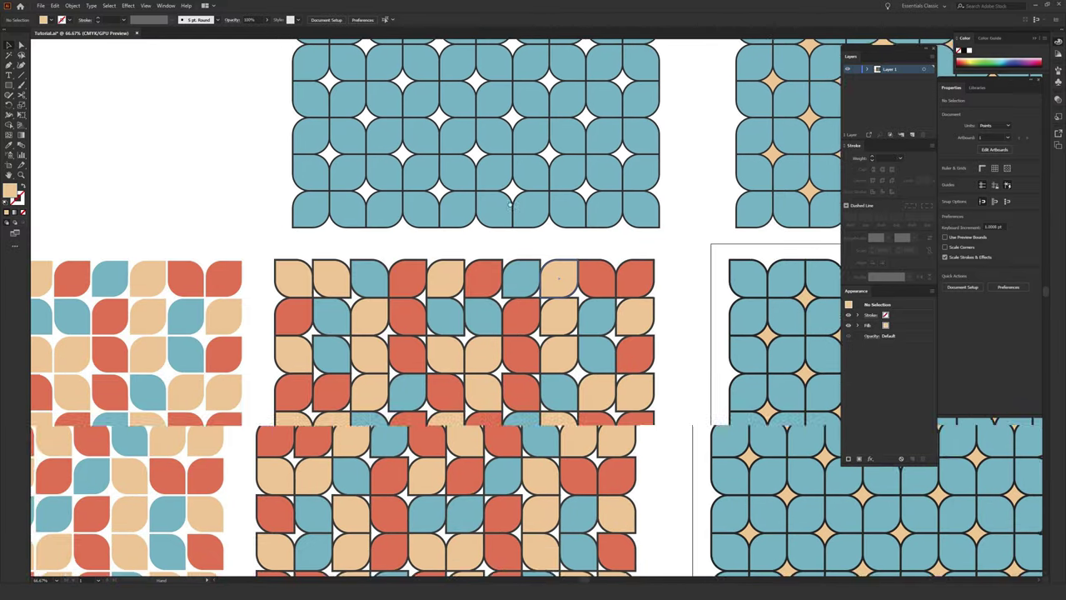
scroll(540, 338, down, 4)
scroll(535, 308, up, 9)
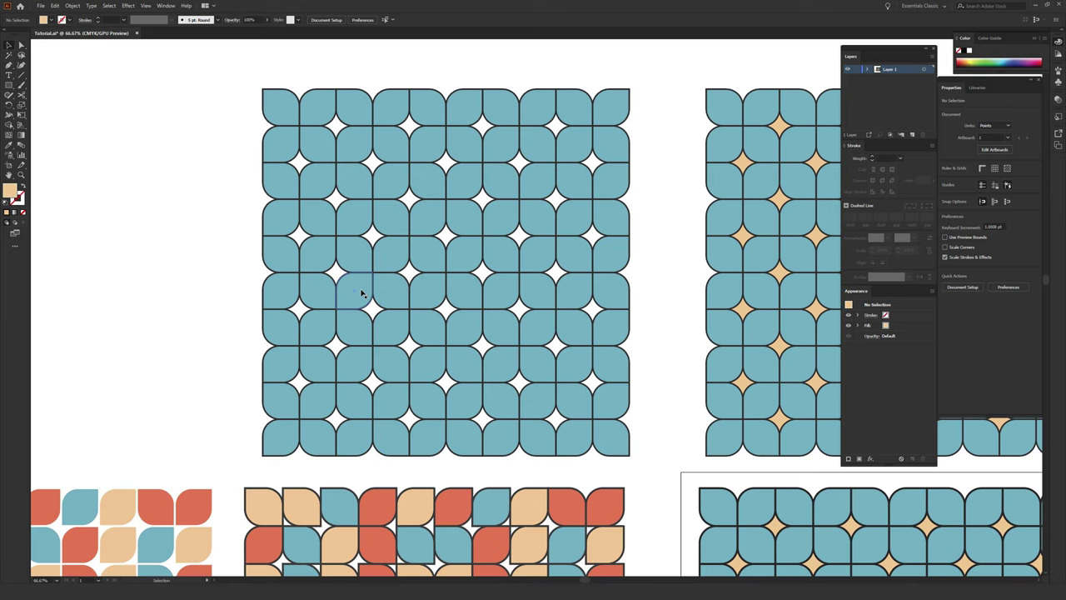
scroll(409, 390, down, 5)
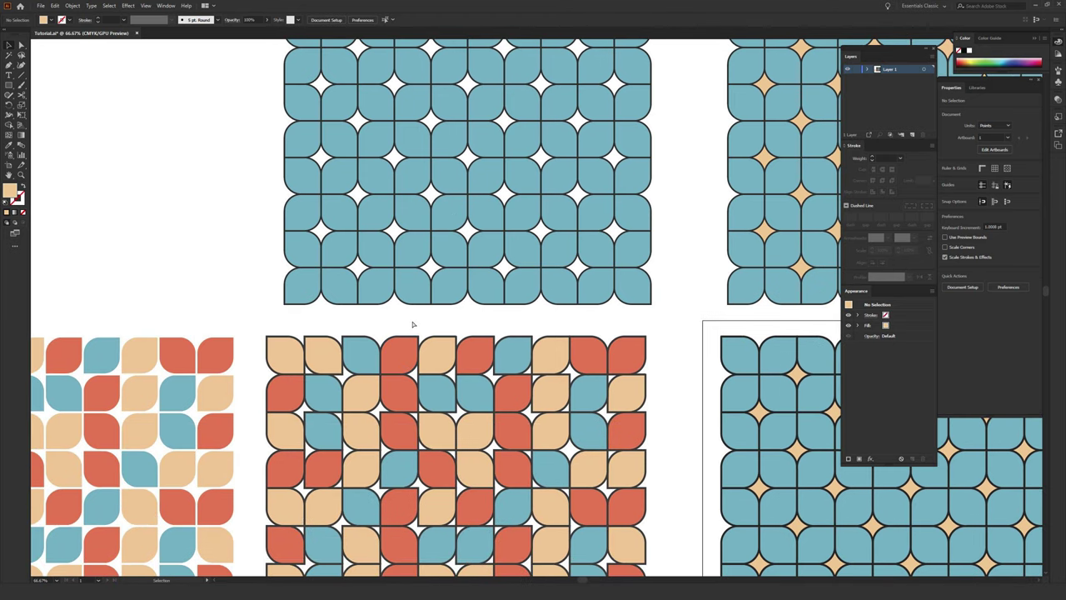
key(ctrl+plus)
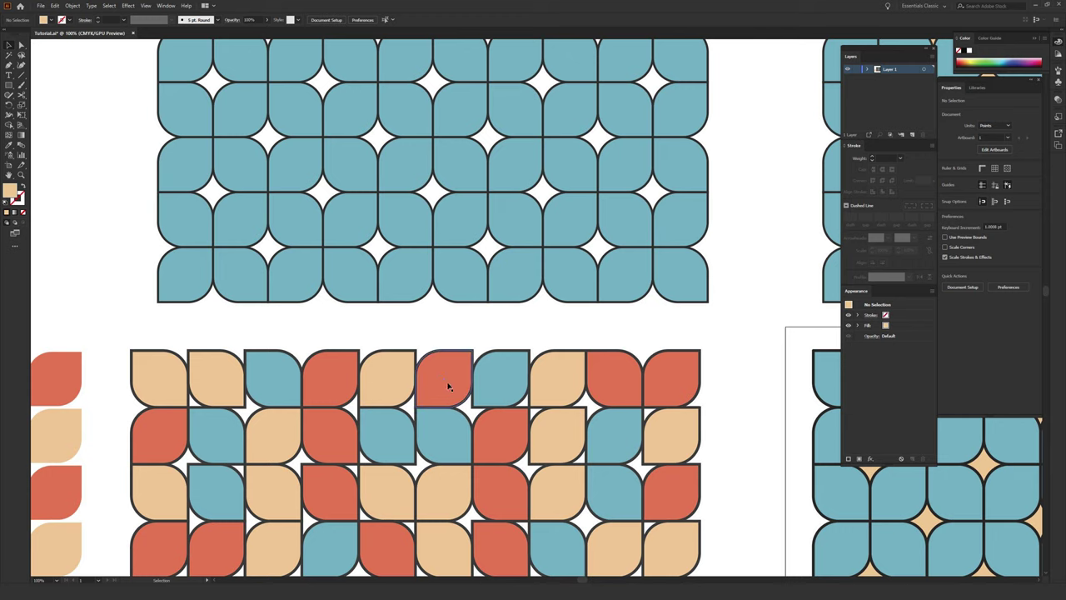
Step: Eyedropper red, peach and red fills onto three bottom-row teal tiles of the white-star grid
click(477, 269)
key(i)
click(448, 373)
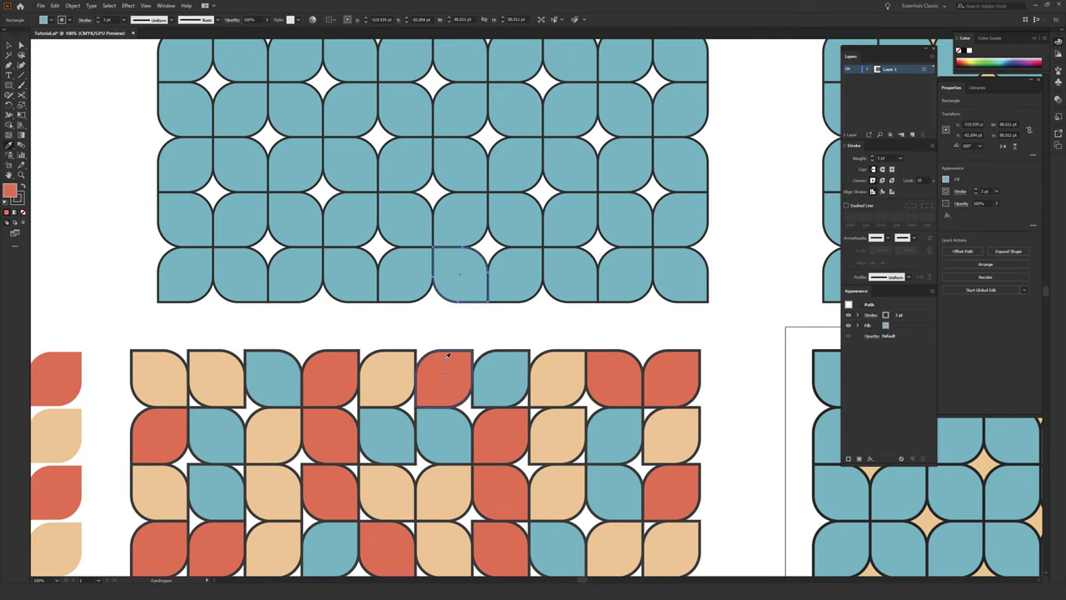
key(ctrl+shift+a)
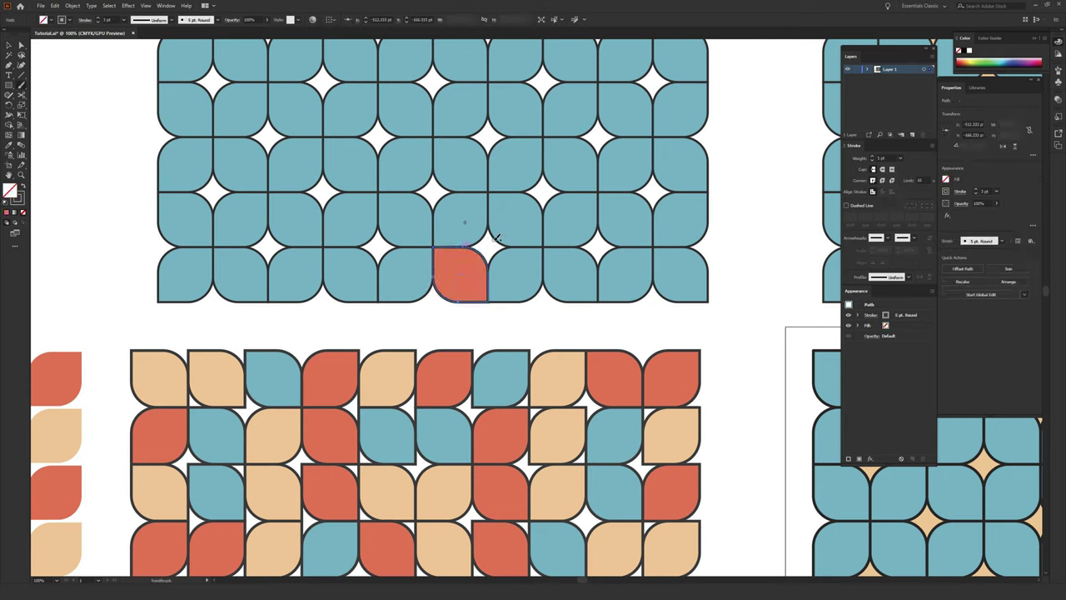
key(b)
key(v)
click(463, 233)
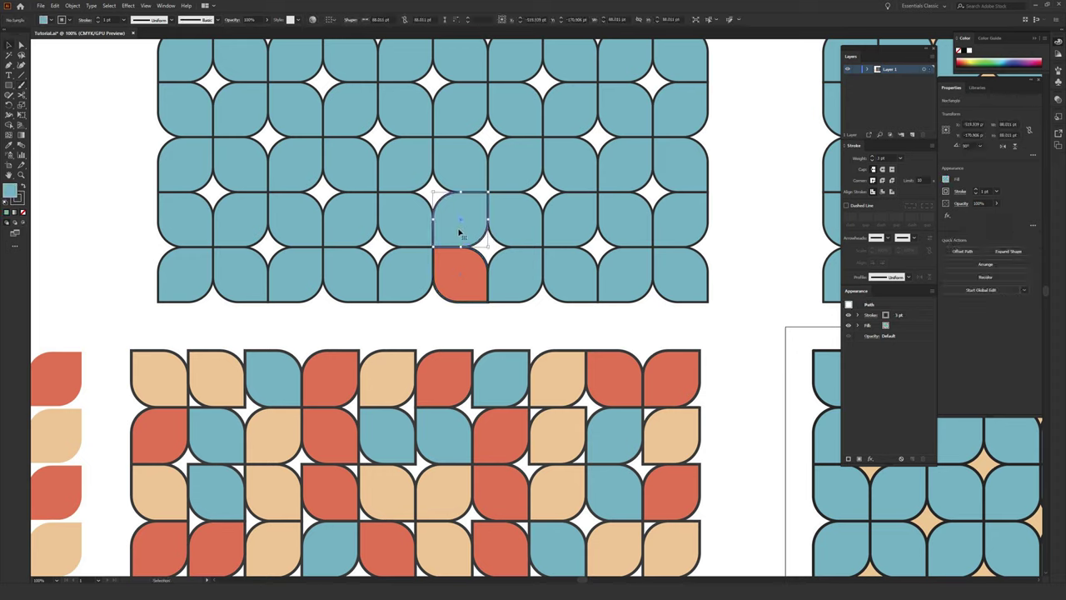
key(i)
click(556, 367)
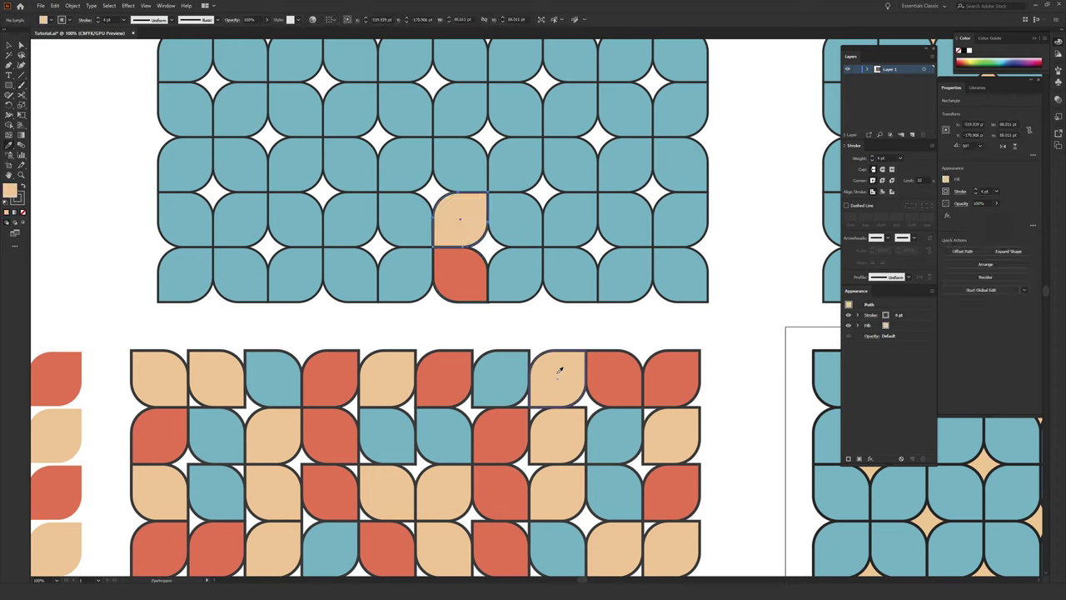
key(v)
click(525, 269)
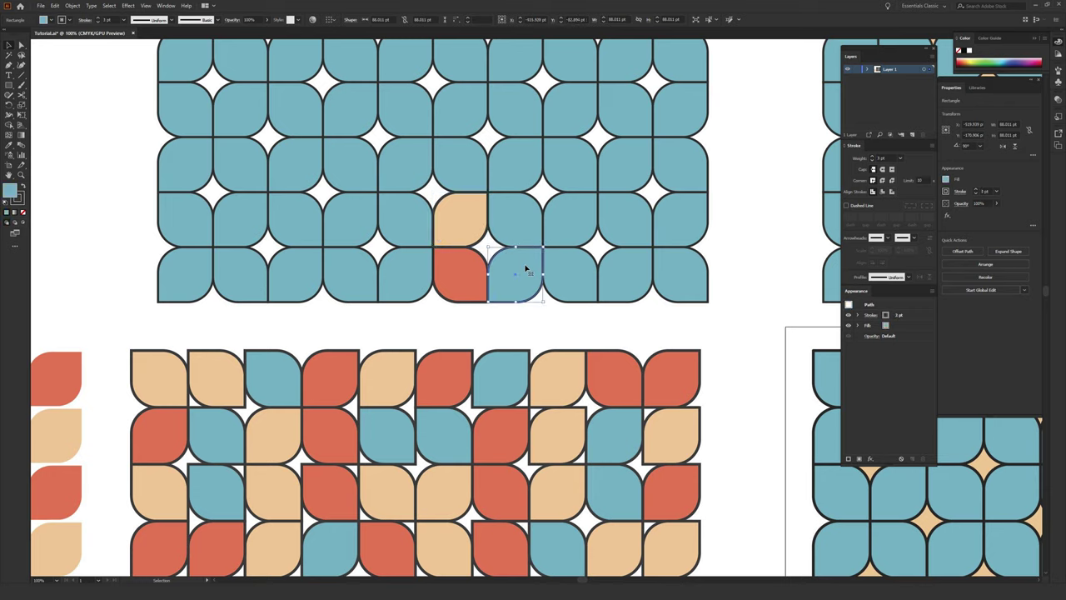
key(i)
click(614, 364)
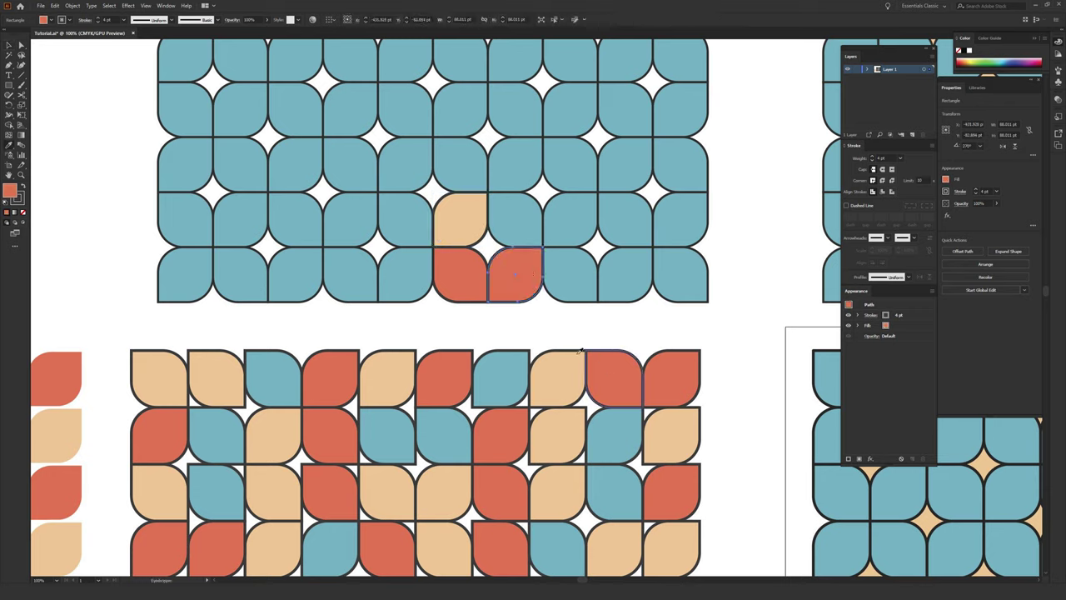
Step: Recolour three more nearby teal tiles peach, peach and red by sampling other tiles
key(v)
click(417, 231)
key(i)
click(470, 215)
key(v)
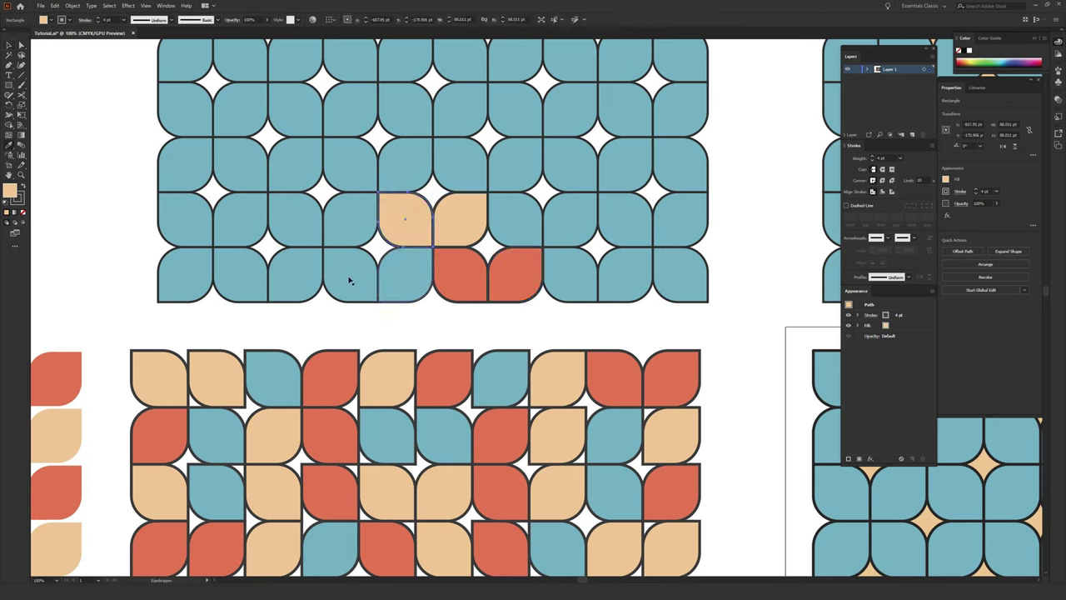
click(350, 278)
key(i)
click(470, 213)
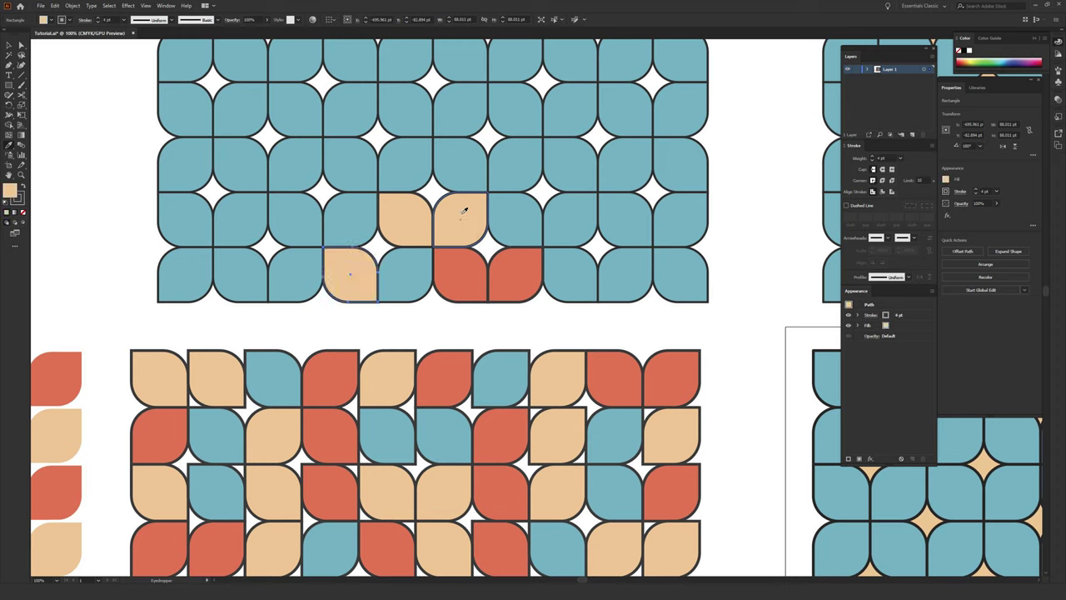
key(v)
click(356, 225)
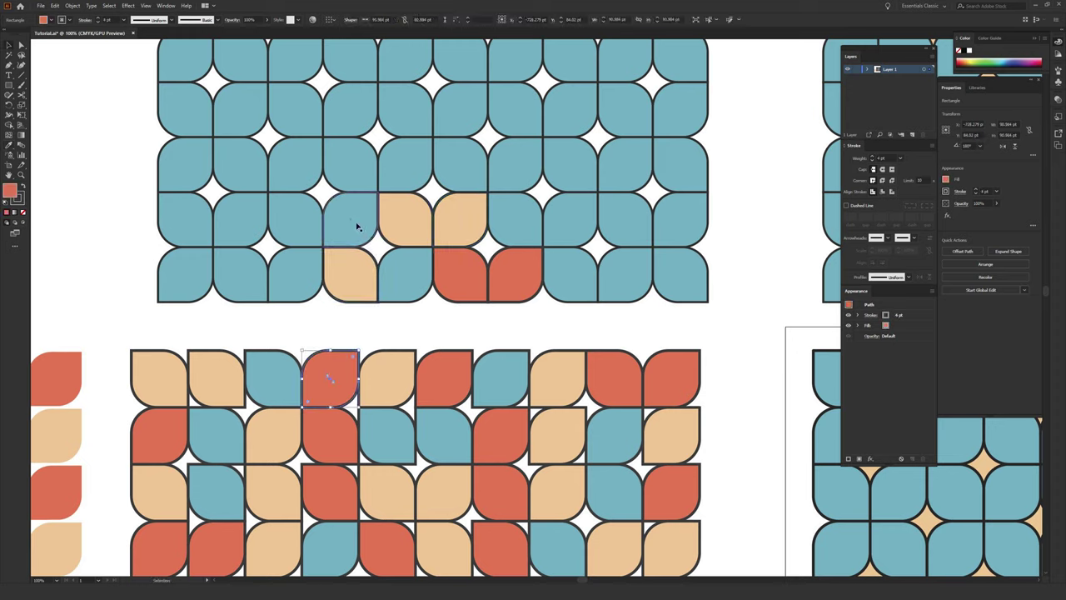
key(i)
click(336, 370)
key(v)
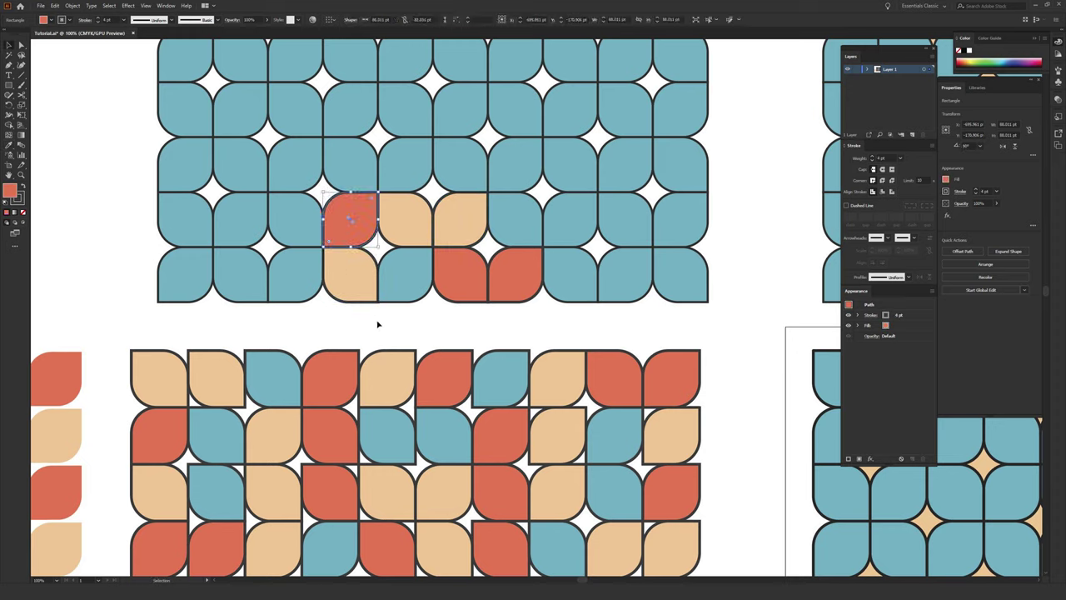
click(378, 326)
Step: Change the corner rounding of the peach tile beside the red tile
drag(454, 201, 489, 297)
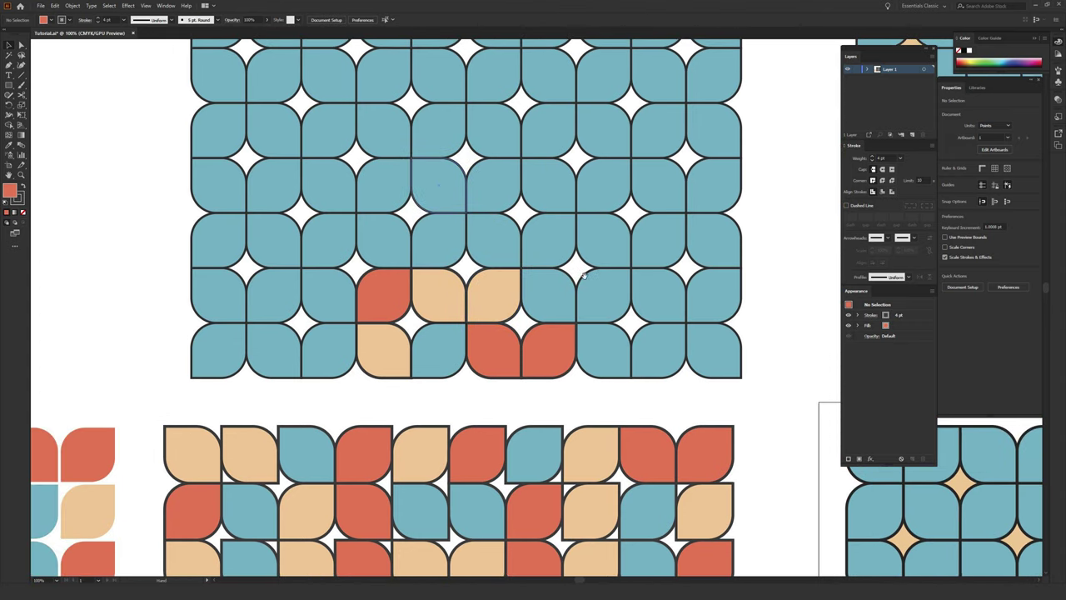
click(439, 290)
click(349, 397)
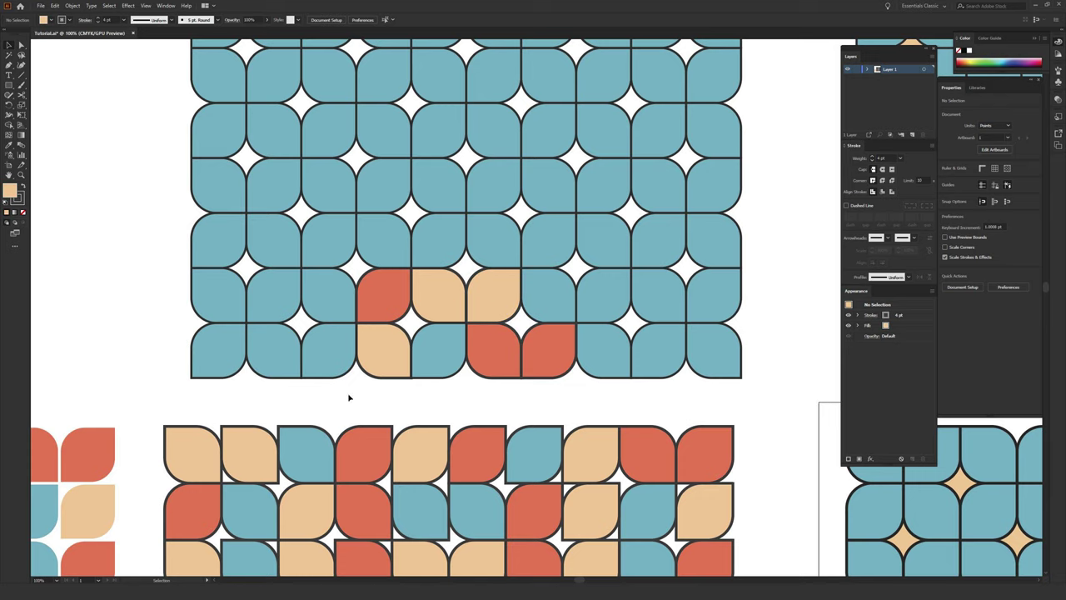
click(441, 297)
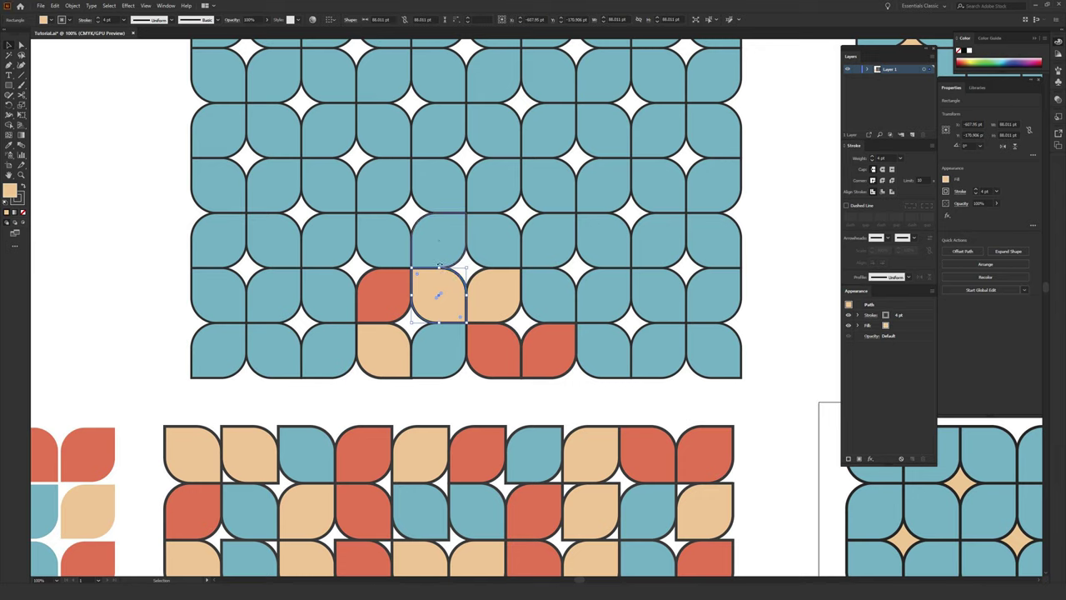
drag(414, 275, 385, 307)
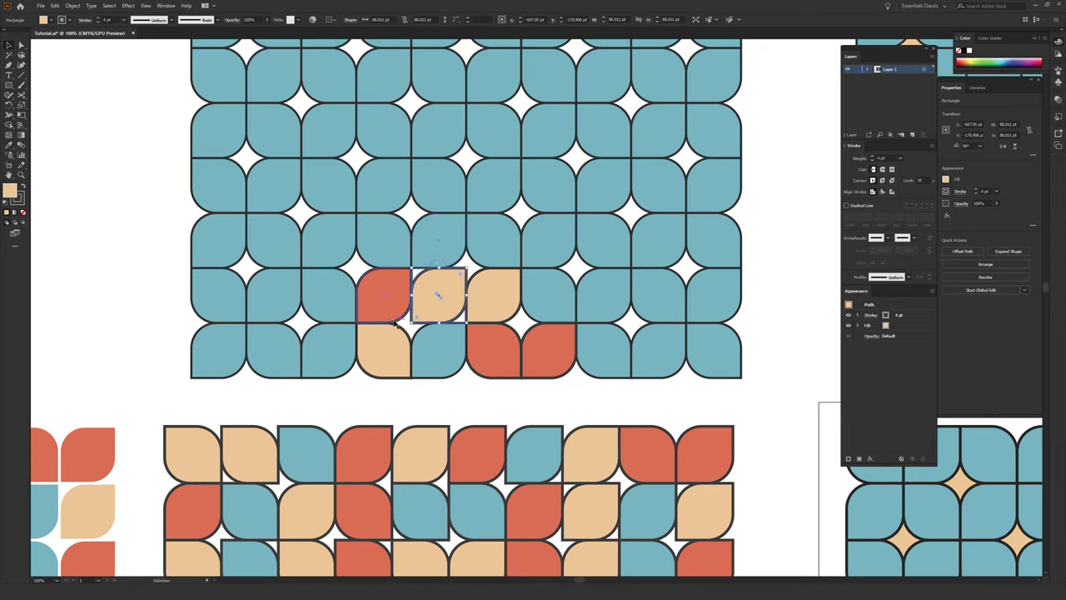
Step: Move the teal tile above the peach tile up one position
click(436, 231)
drag(451, 265, 424, 209)
click(758, 243)
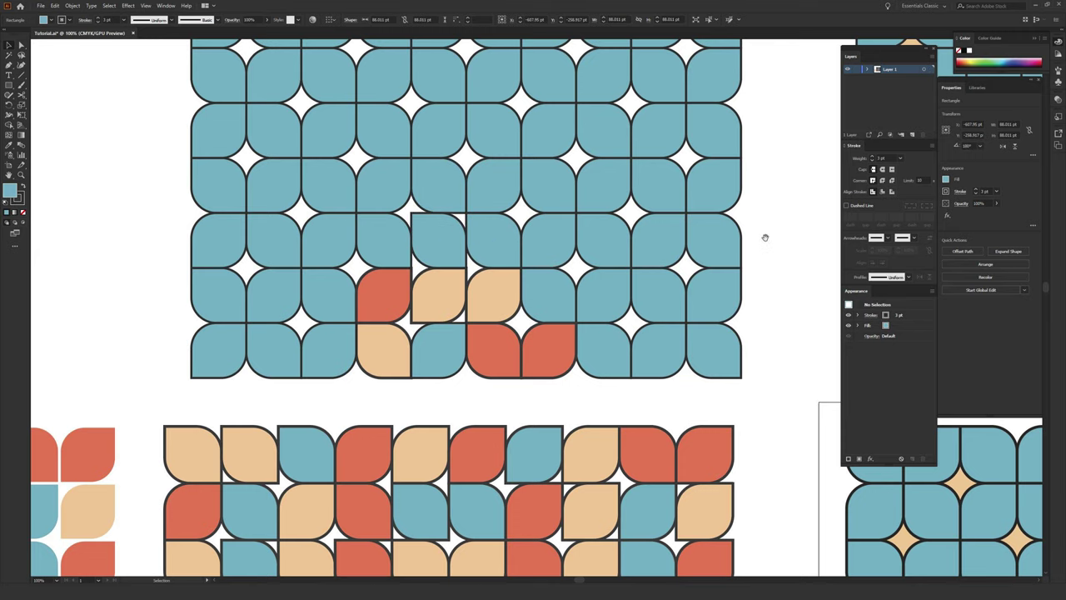
Step: Rotate one teal tile to 180° and turn a neighbouring teal tile
drag(765, 237, 731, 302)
click(469, 269)
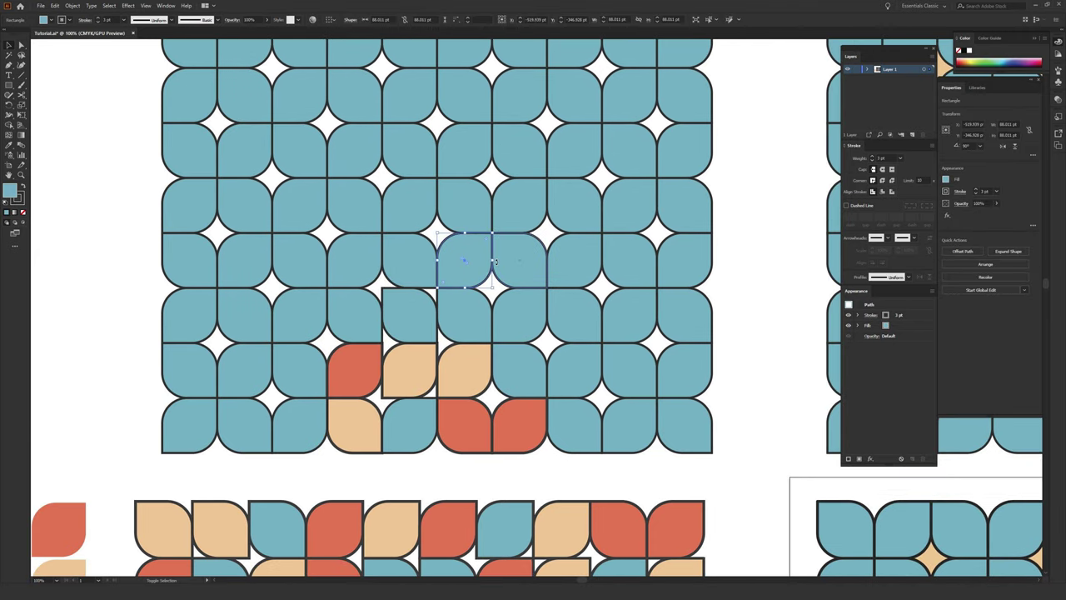
drag(495, 262, 492, 226)
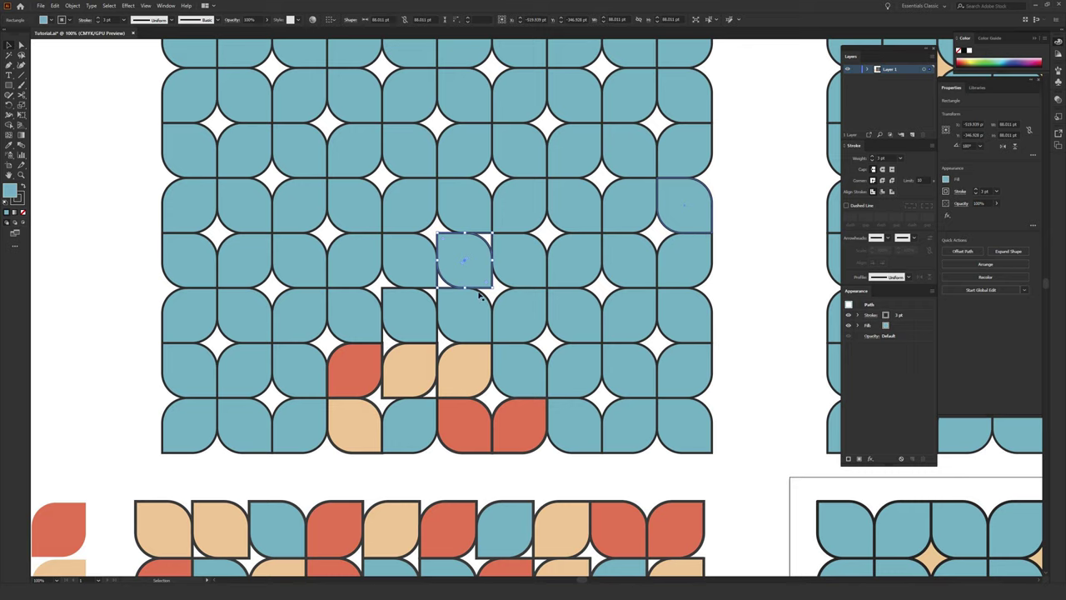
click(417, 212)
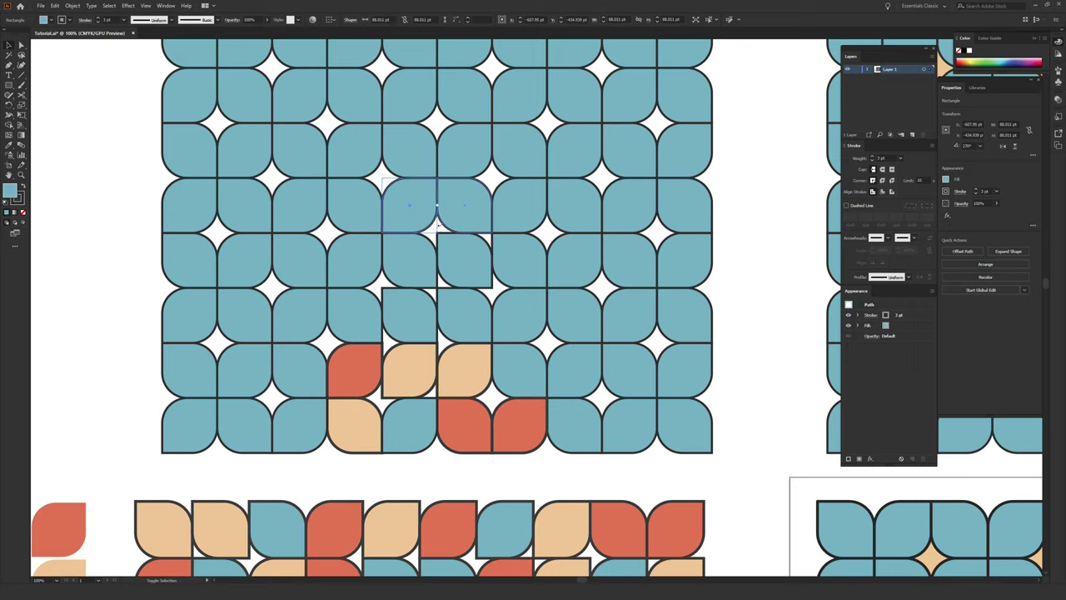
drag(438, 223, 417, 243)
scroll(528, 171, up, 5)
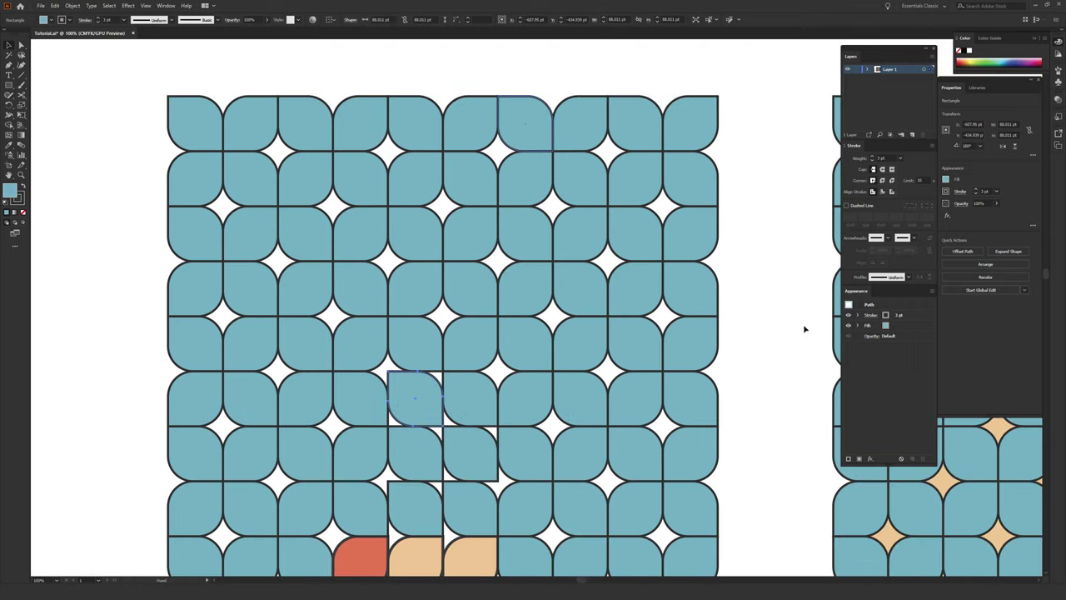
Step: Move a teal tile in the top grid one position right and rotate it
click(721, 422)
scroll(708, 375, down, 10)
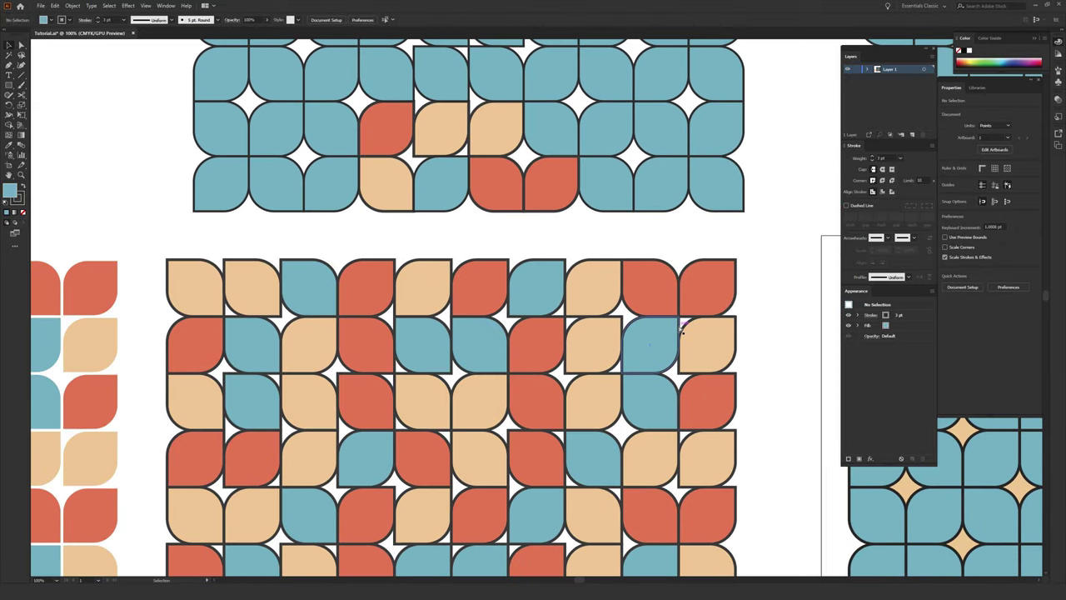
key(ctrl+minus)
key(ctrl+minus)
drag(621, 365, 639, 273)
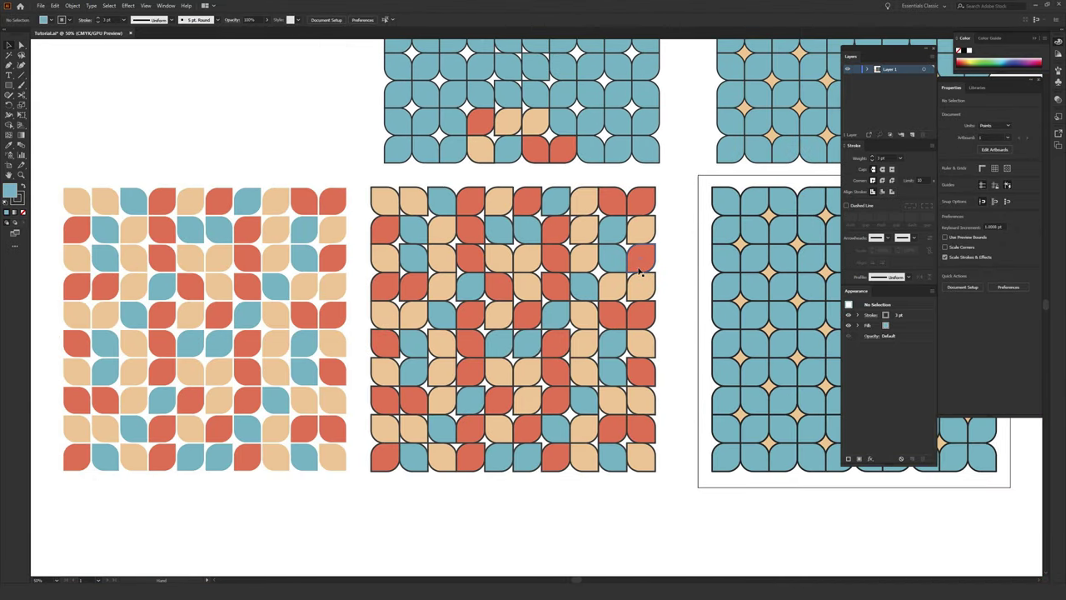
key(ctrl+plus)
key(ctrl+plus)
scroll(596, 289, down, 1)
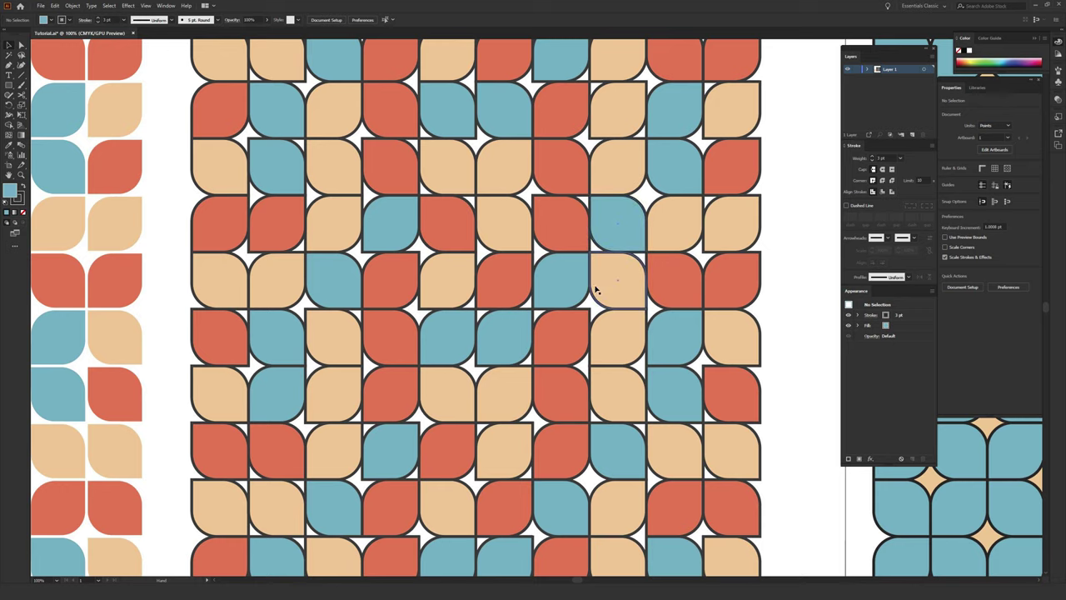
key(ctrl+minus)
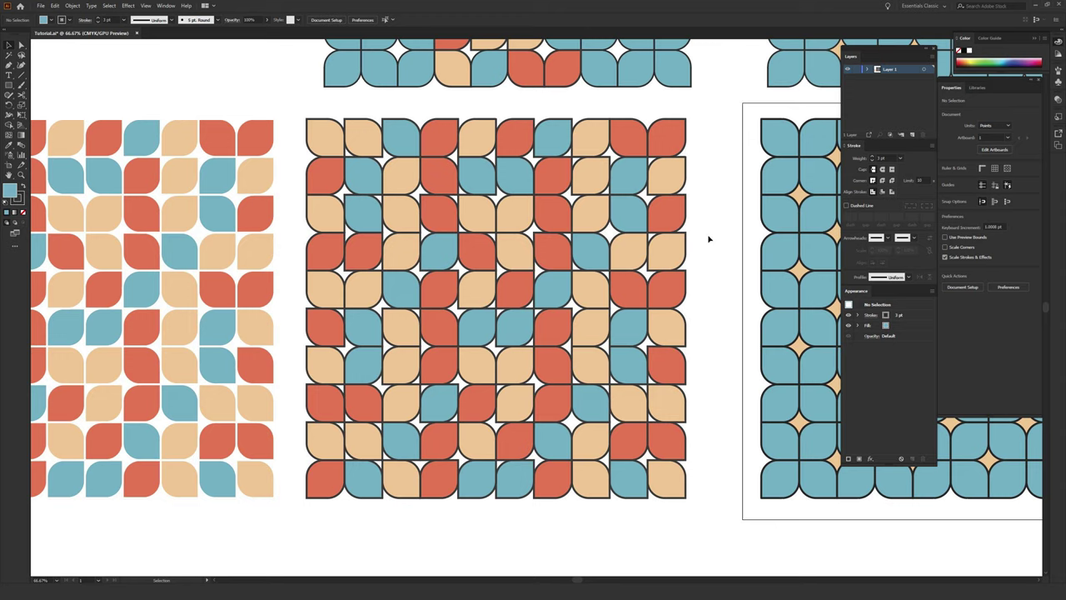
scroll(614, 298, up, 5)
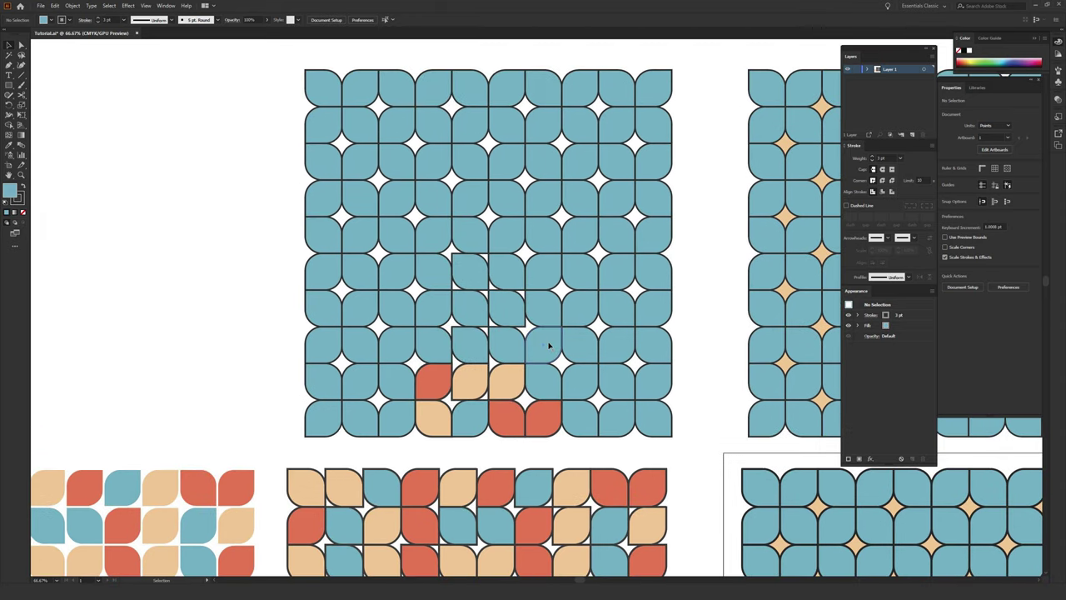
click(546, 329)
drag(545, 325, 581, 324)
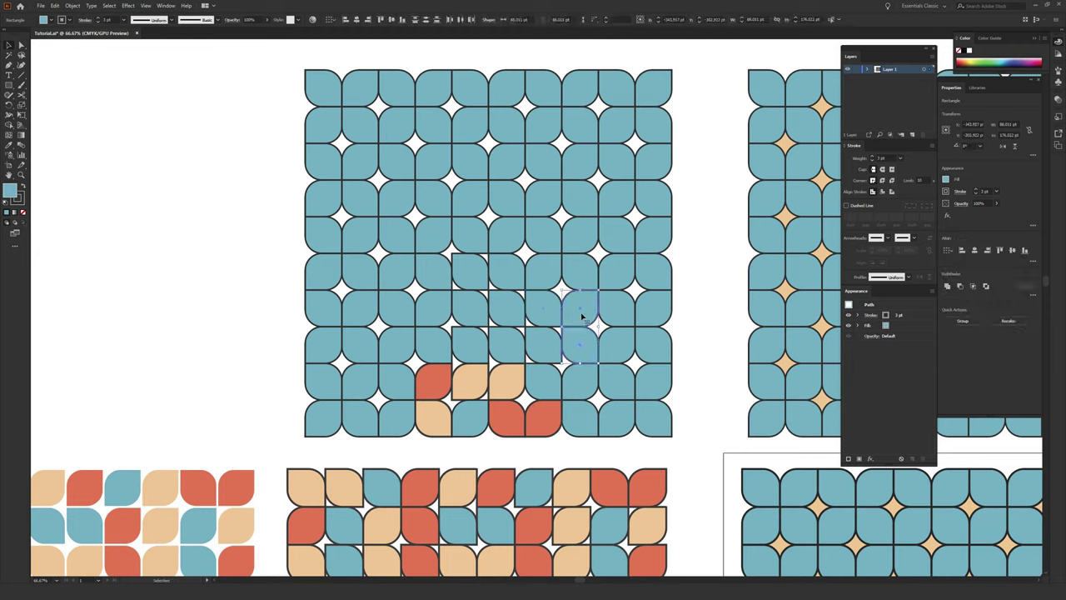
drag(585, 287, 655, 302)
key(ctrl+shift+a)
Step: Shift the same teal tile up one row in the grid
click(580, 288)
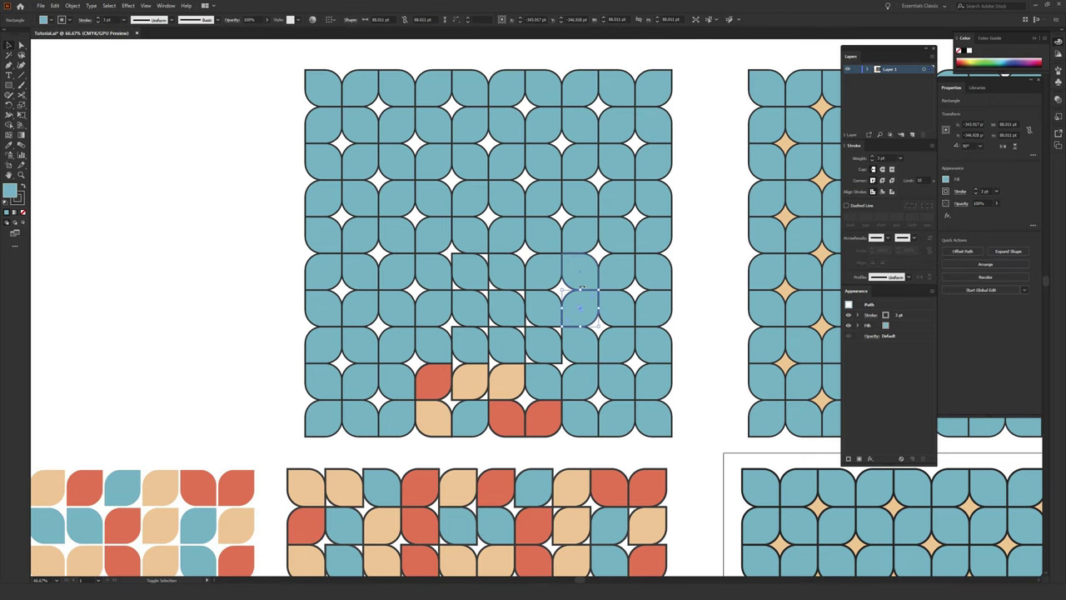
drag(577, 250, 580, 216)
click(696, 213)
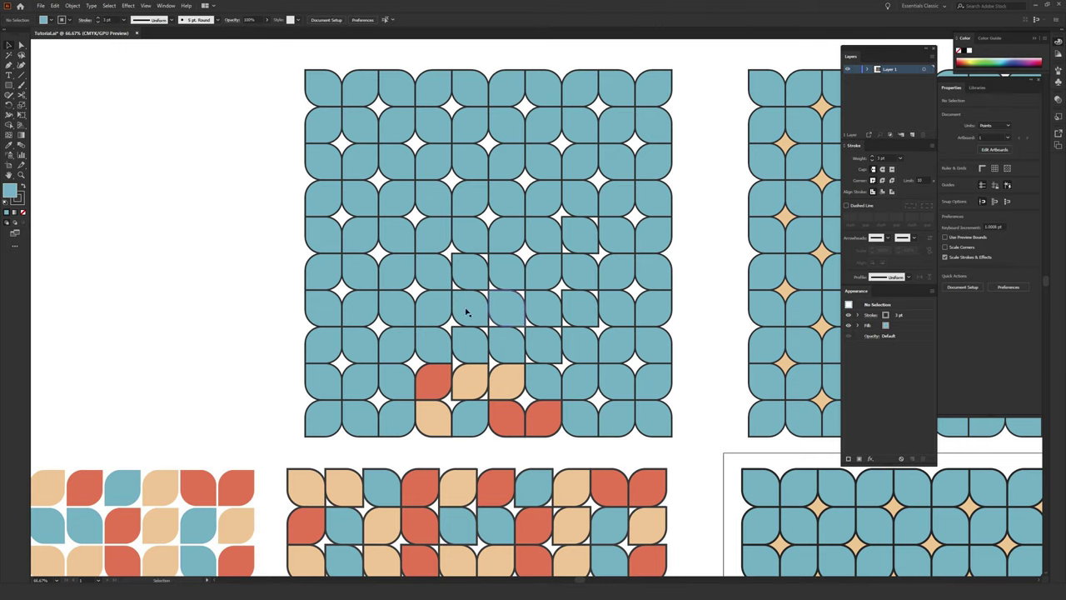
click(514, 324)
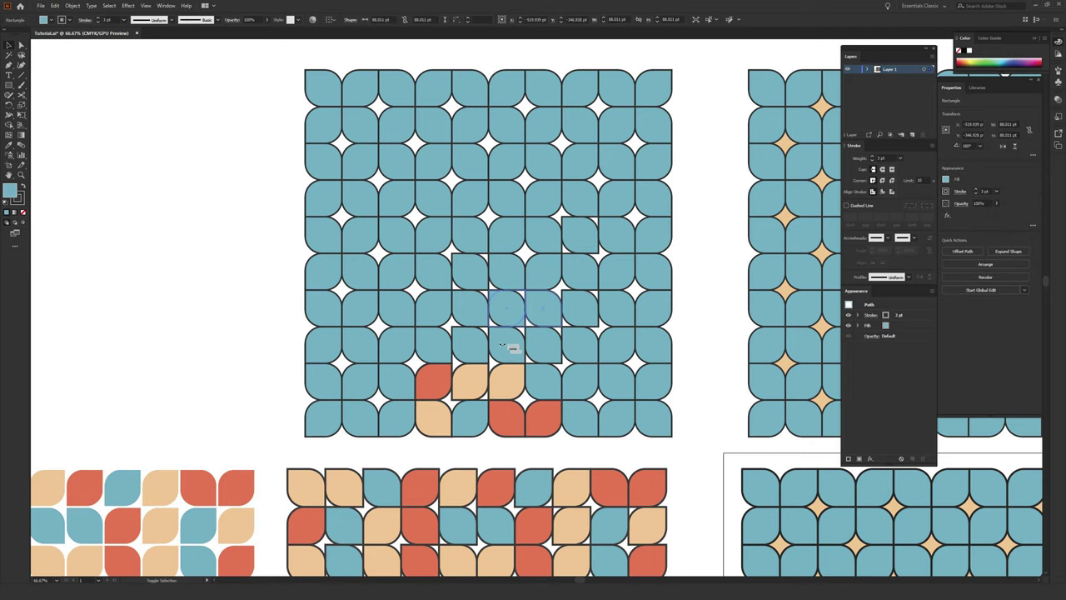
click(707, 279)
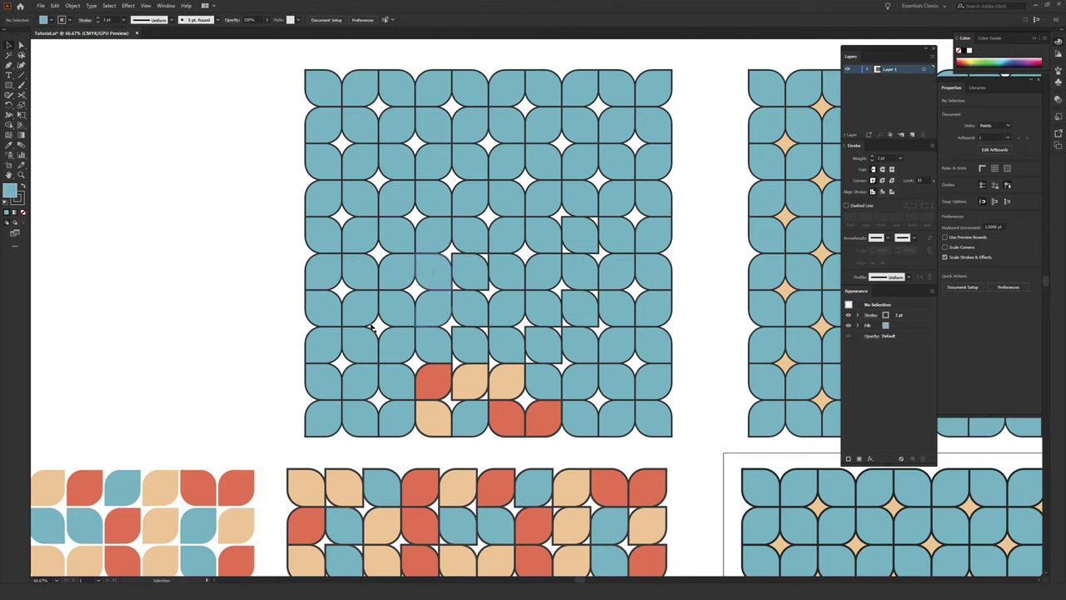
drag(239, 356, 274, 42)
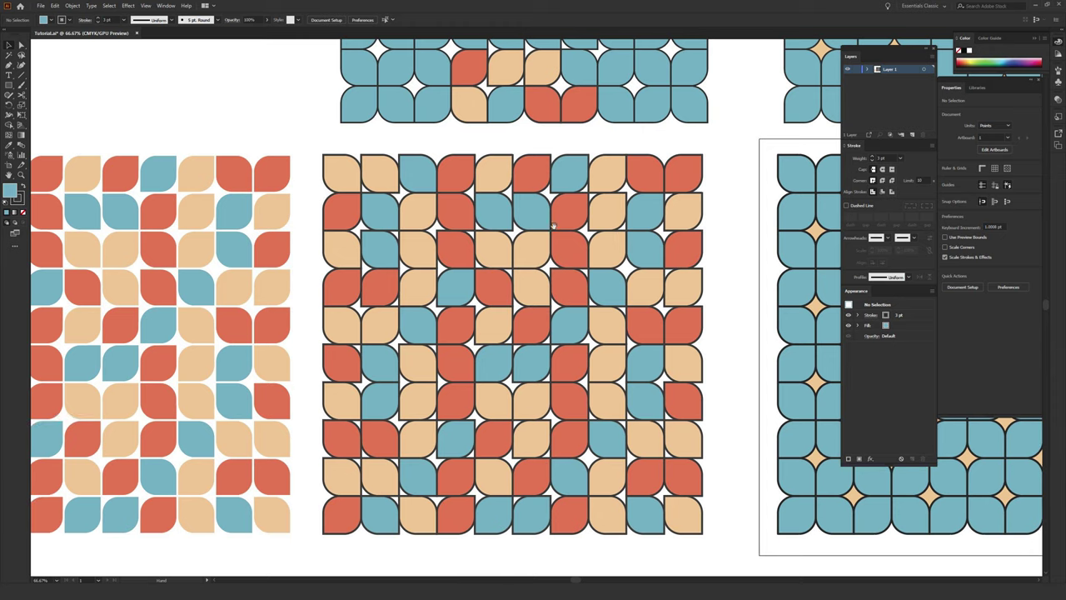
drag(526, 345, 804, 334)
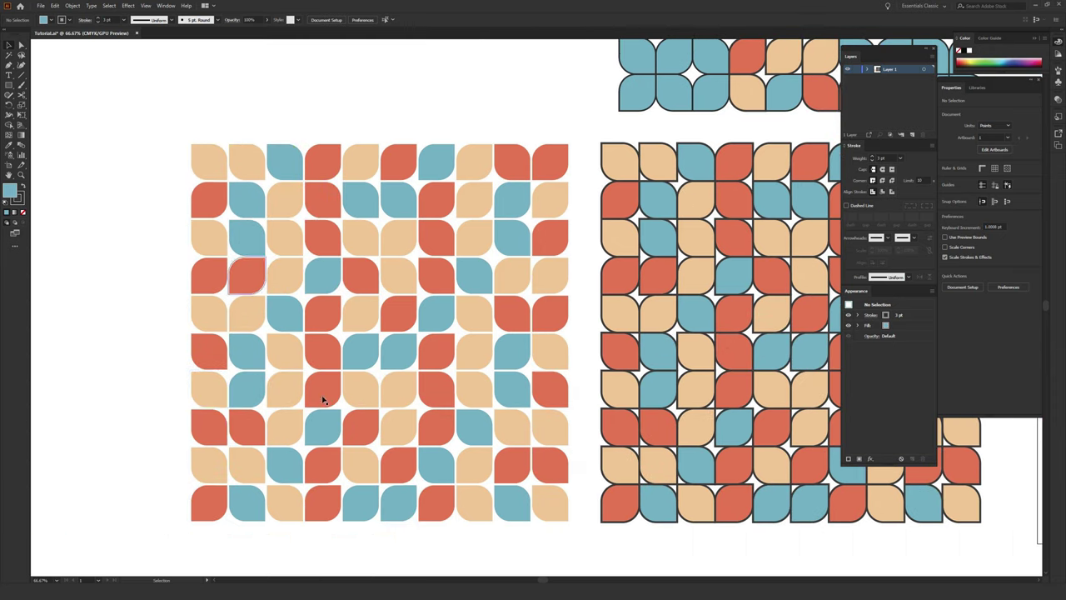
Step: Alt-drag a copy of the teal tile grid to the left
scroll(388, 322, up, 5)
scroll(388, 322, right, 3)
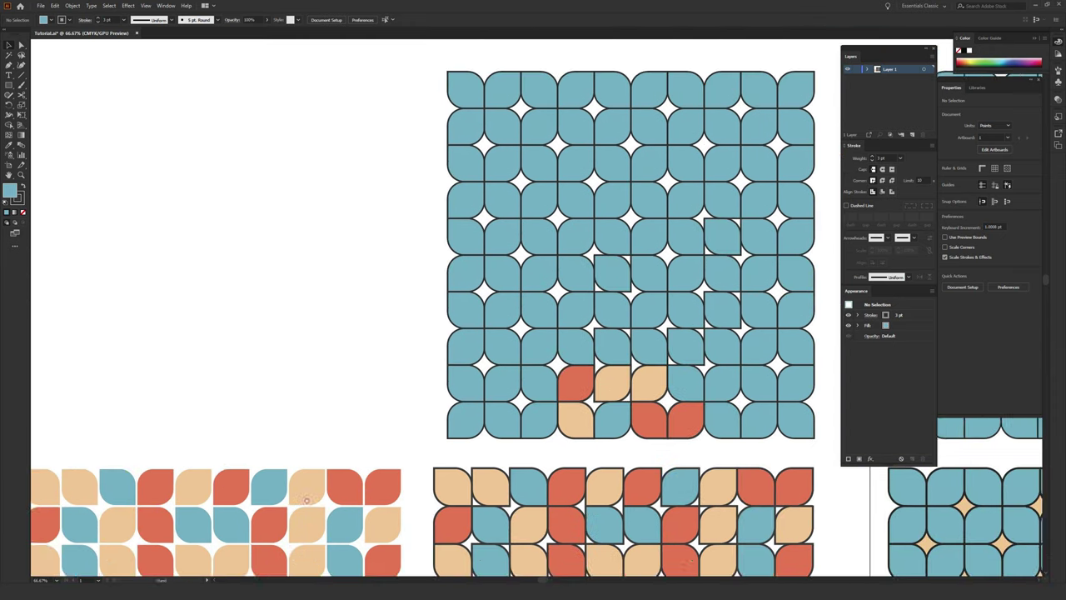
drag(384, 94, 379, 446)
drag(290, 478, 507, 442)
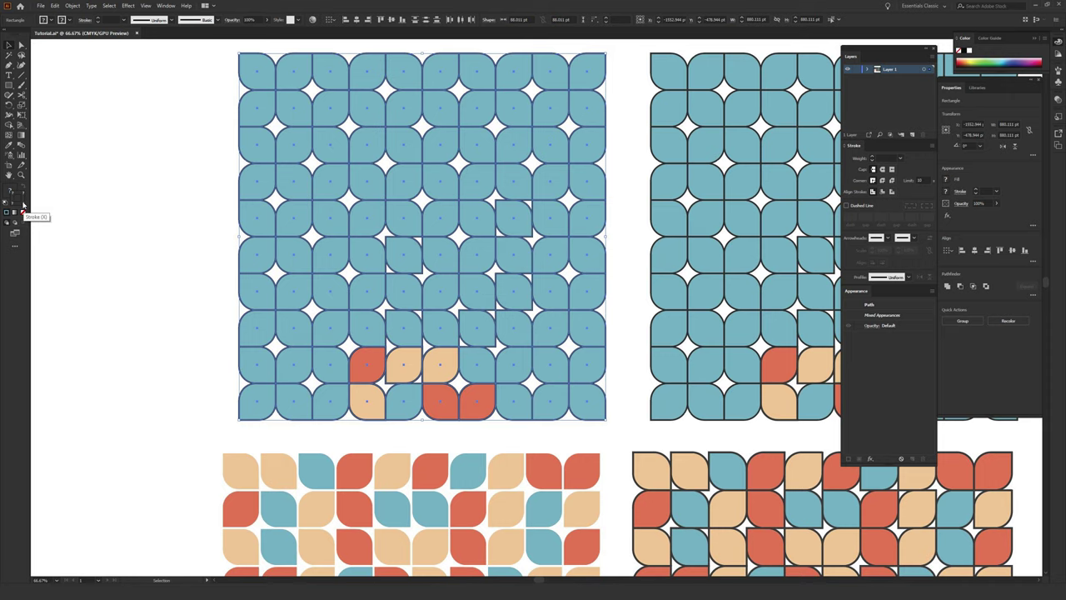
Step: Set the copied grid's tile stroke colour to white in the Color Picker
double_click(23, 205)
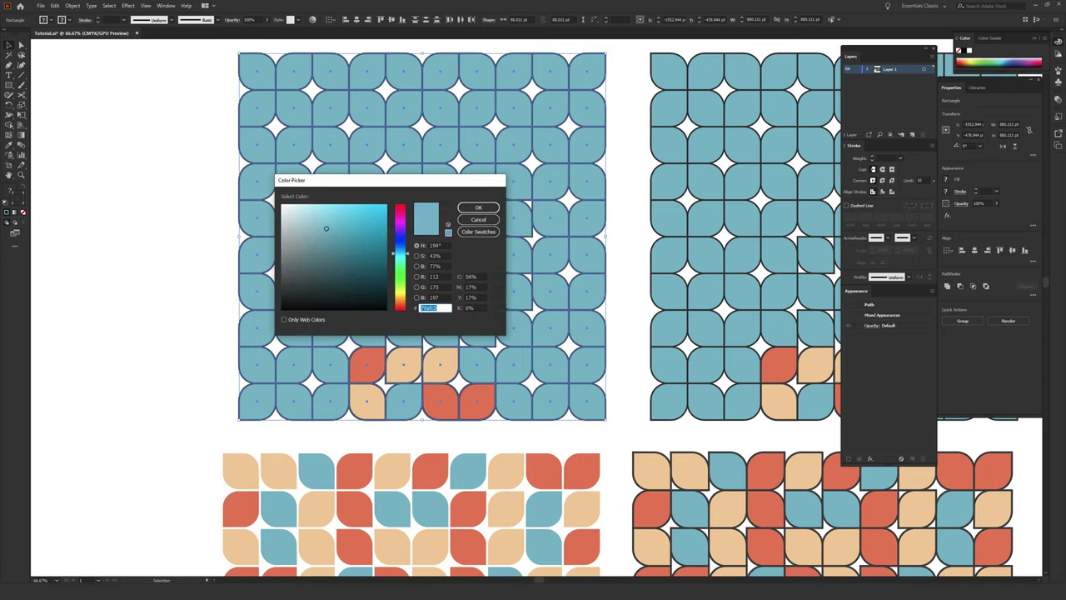
click(480, 209)
click(166, 229)
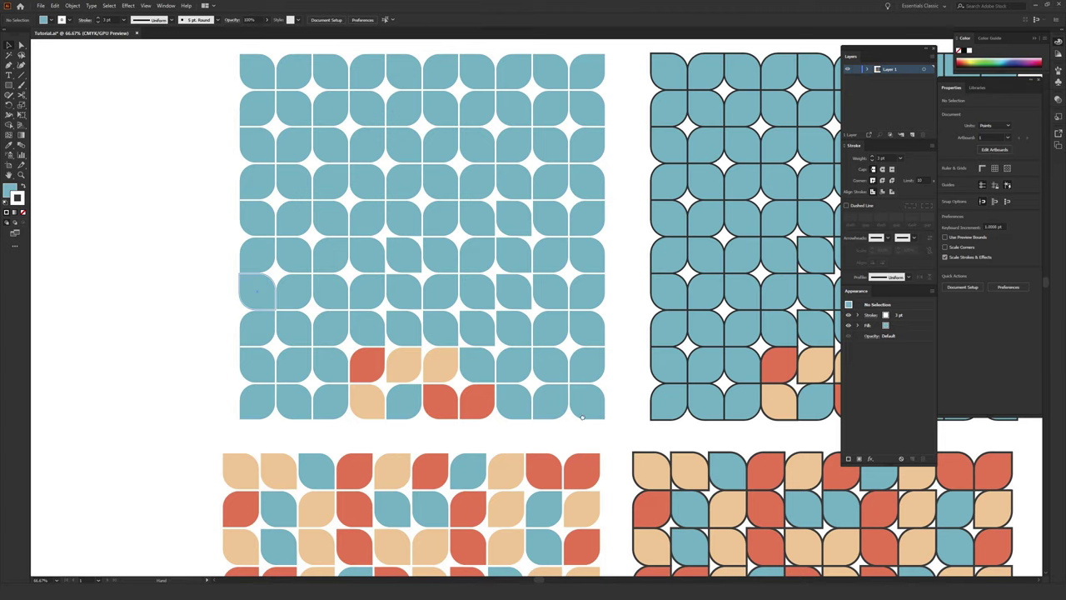
drag(619, 409, 586, 455)
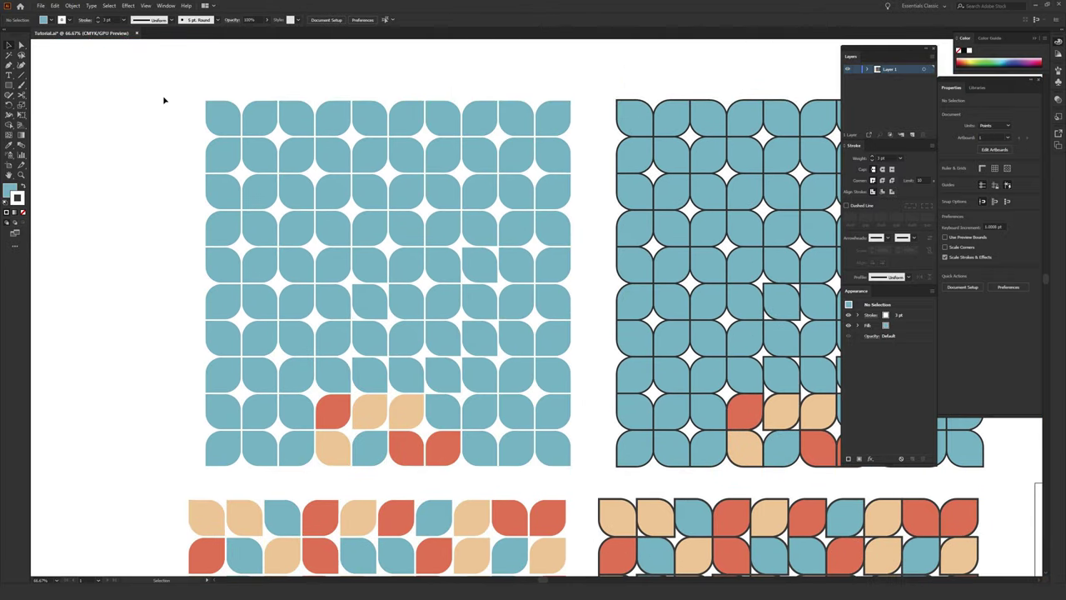
drag(182, 109, 576, 465)
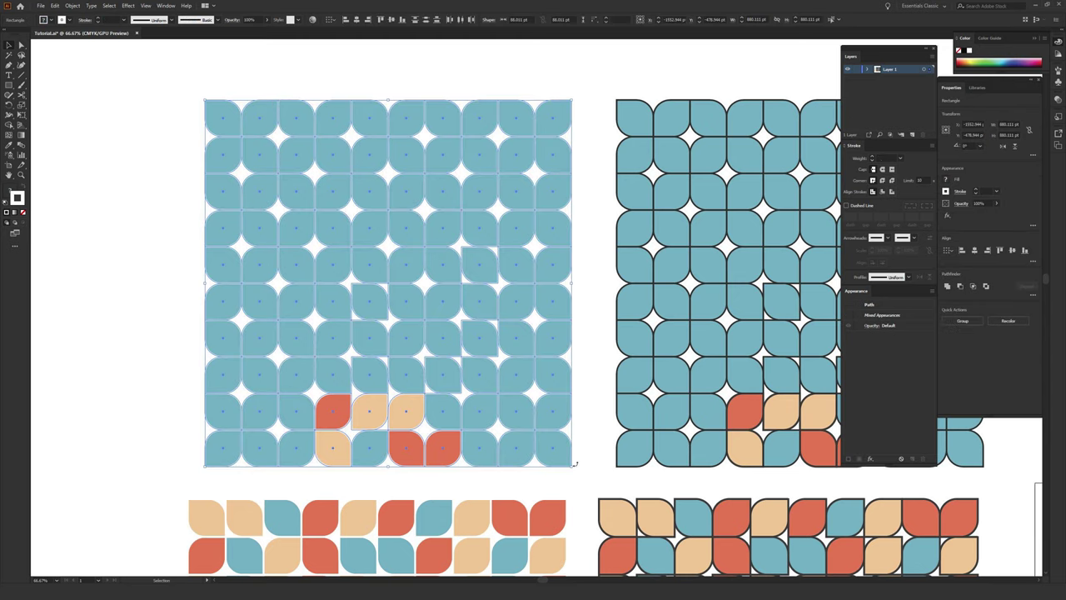
double_click(17, 200)
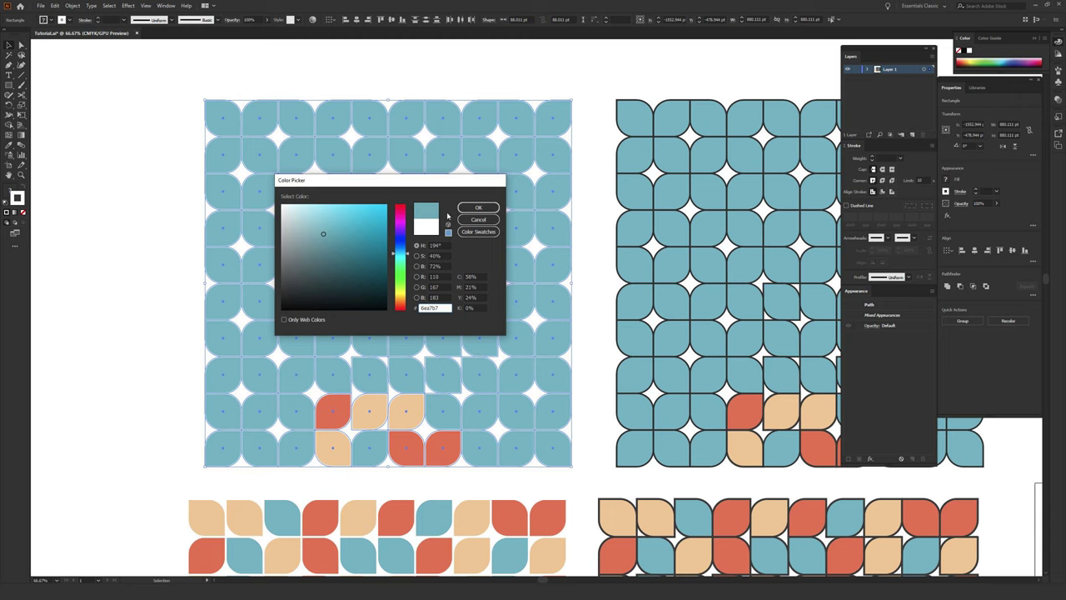
click(478, 220)
click(587, 280)
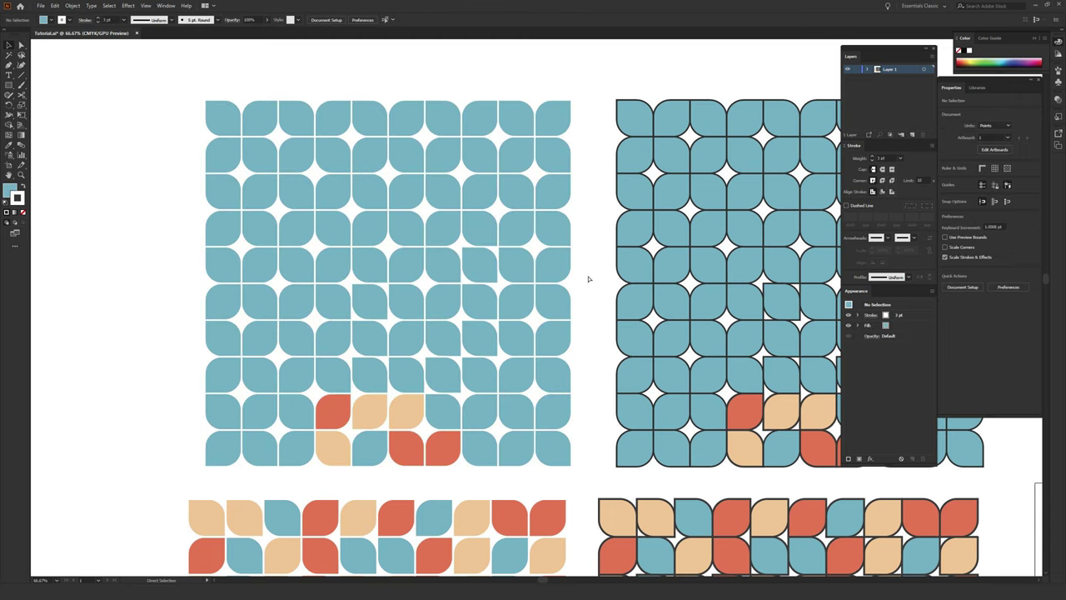
key(ctrl+minus)
key(ctrl+minus)
Step: Pan the zoomed-out canvas so all six leaf-tile grids sit centred in view
drag(523, 362, 458, 363)
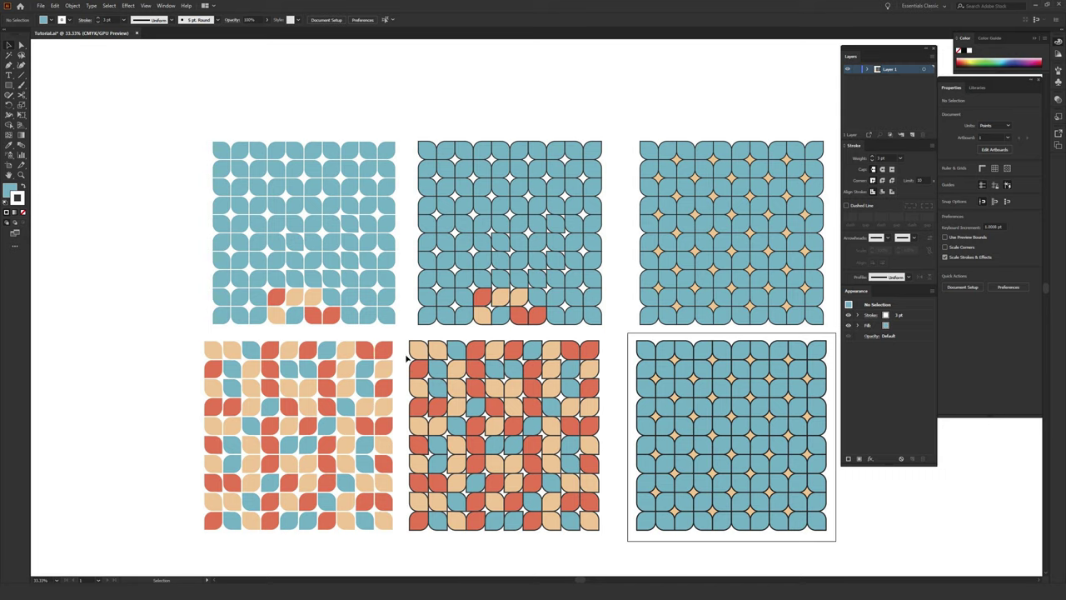